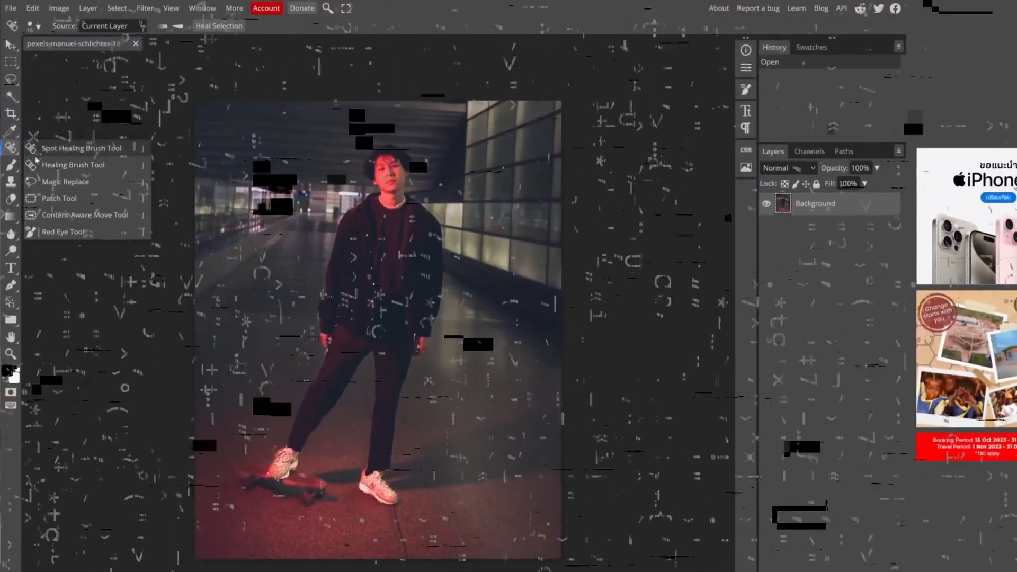
Outline the area above the man's head with Magic Replace and replace it with "a hat", accepting the free ad option
click(65, 181)
mouse_move(377, 151)
mouse_down()
mouse_move(362, 127)
mouse_move(438, 168)
mouse_up()
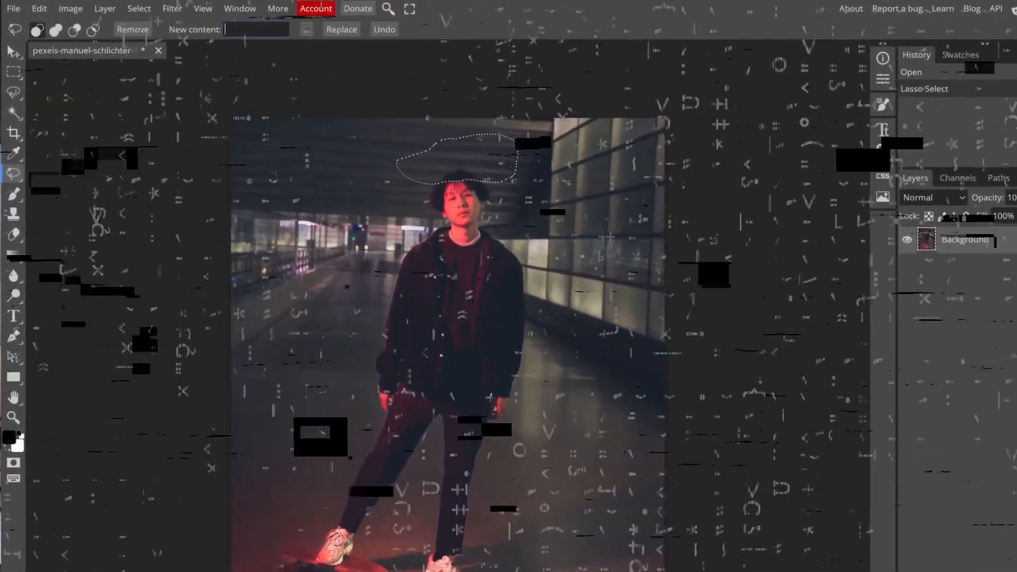
text(a hat)
click(351, 30)
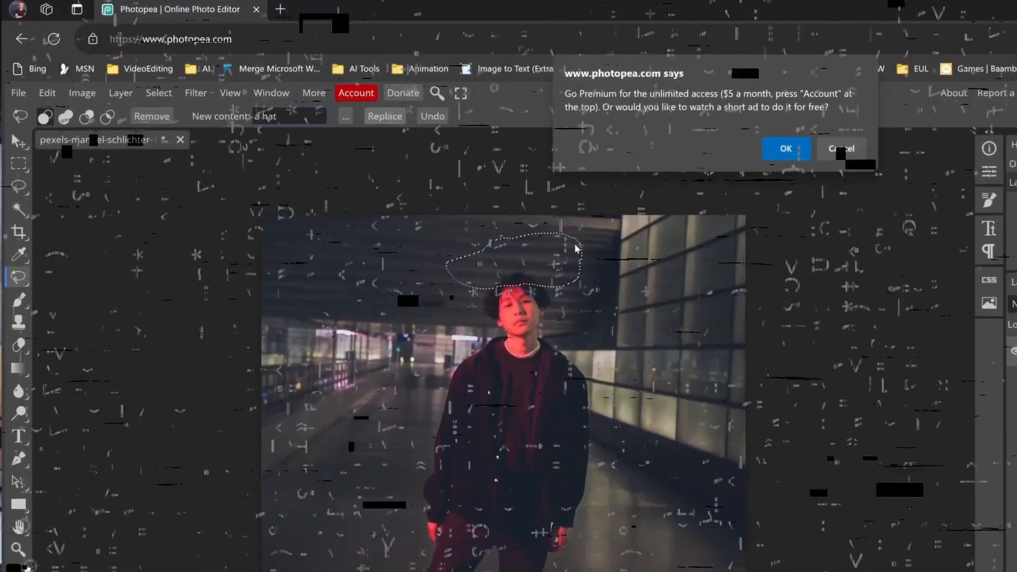
click(786, 148)
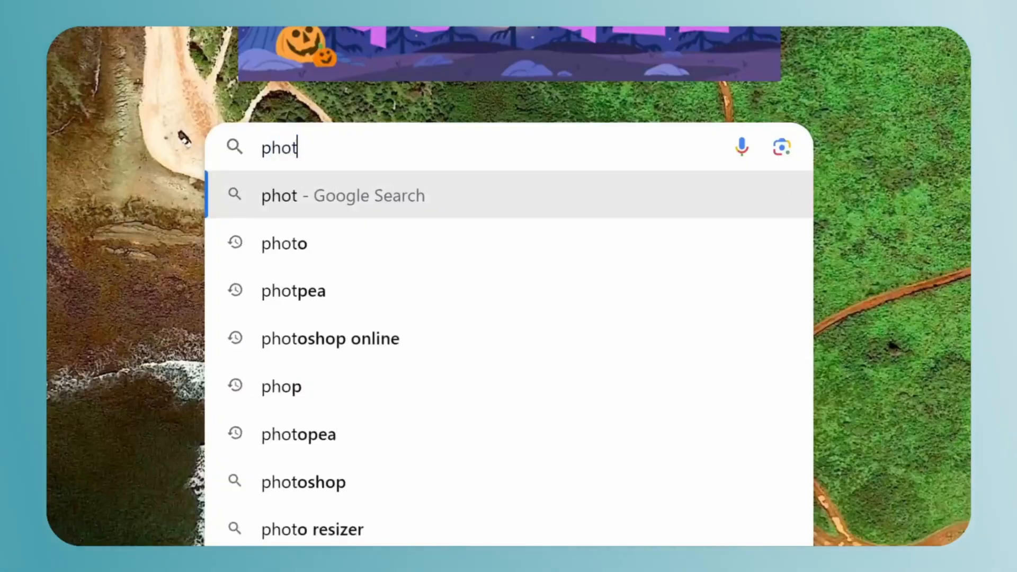
Go to photopea.com and open the image pexels-pincalo-15030785.jpg from the computer
text(opea.com)
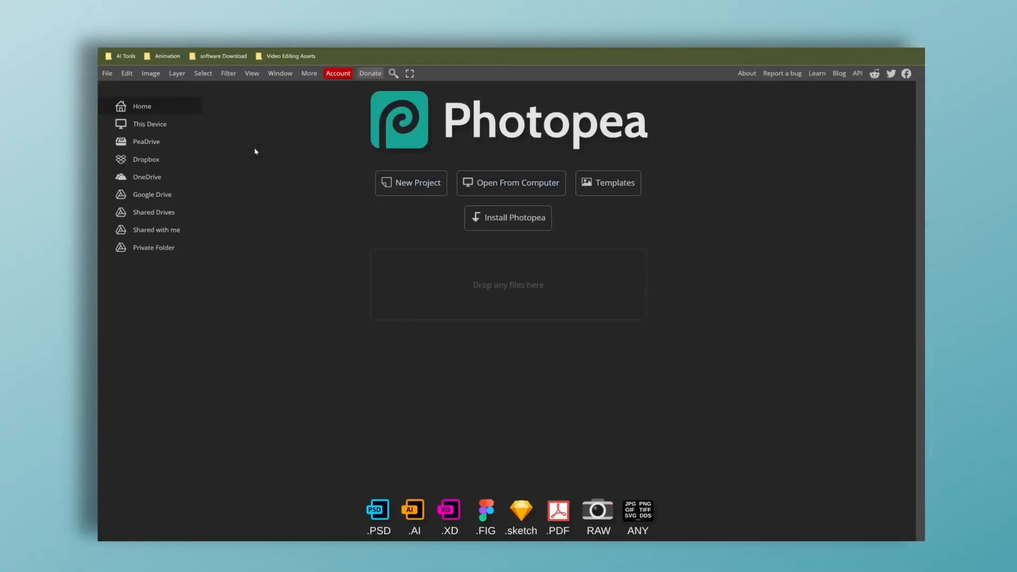
click(483, 183)
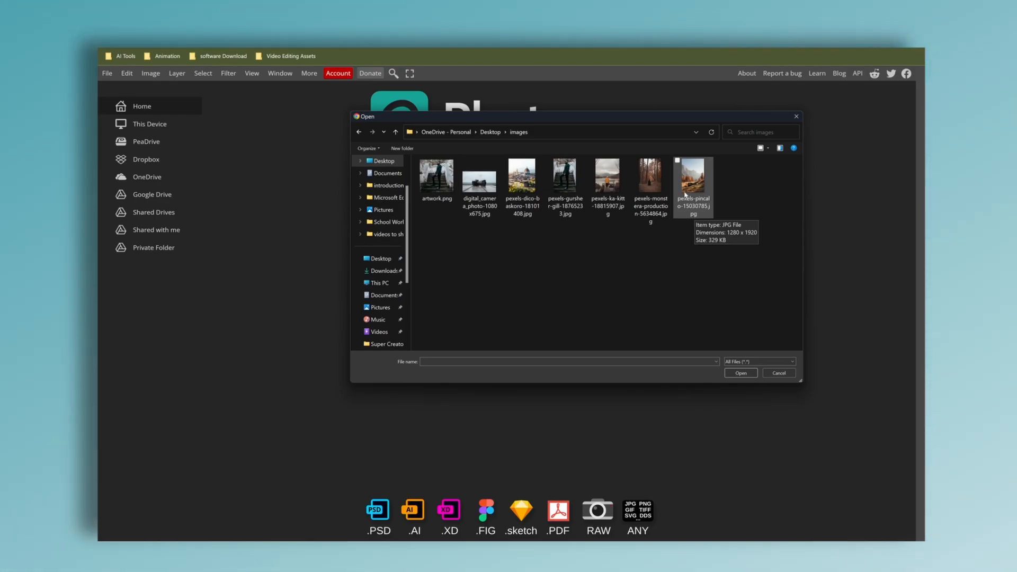
click(693, 208)
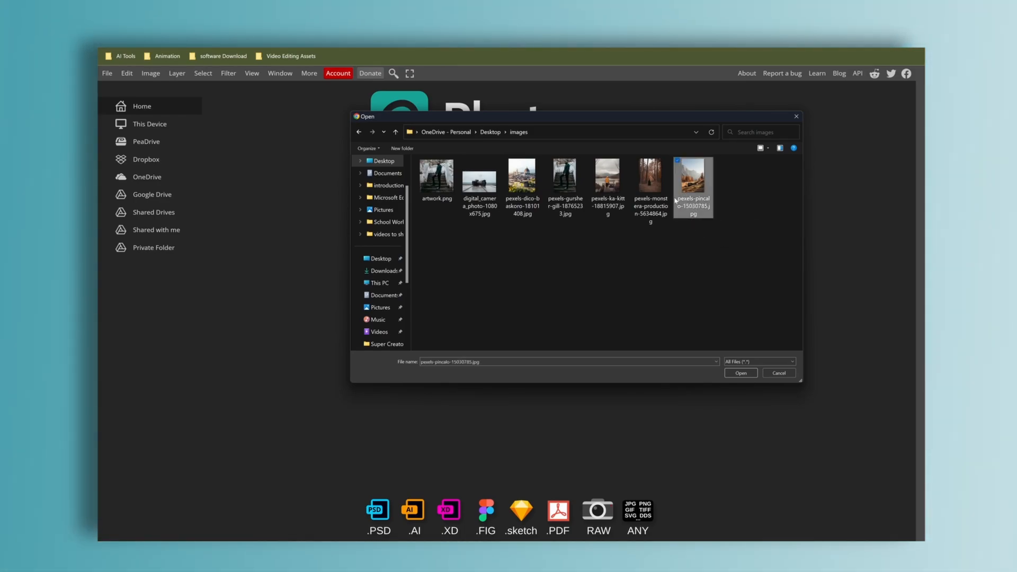
click(740, 373)
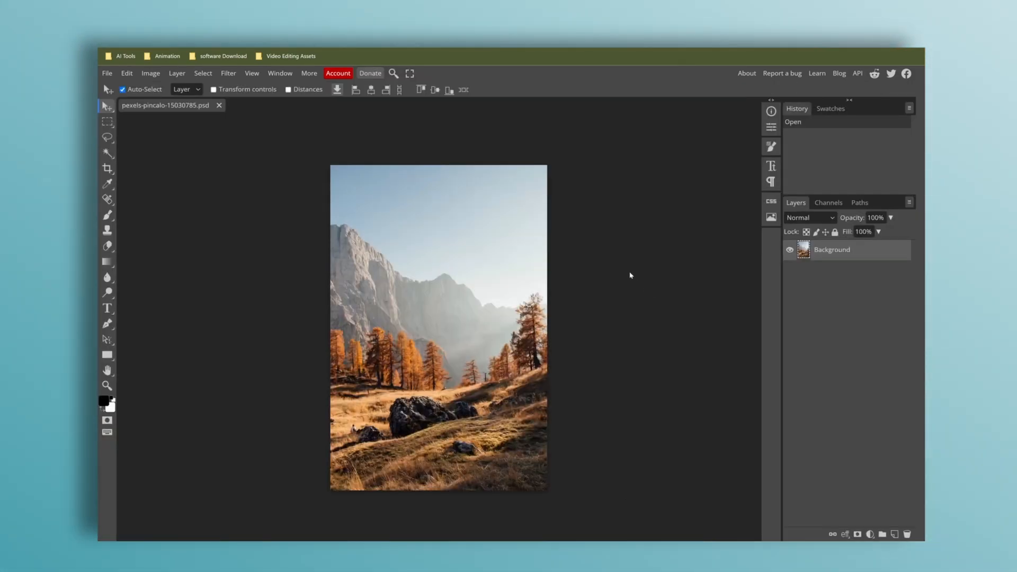
Extend the canvas with the Crop tool, adding an empty strip on both the left and right sides of the photo
click(107, 169)
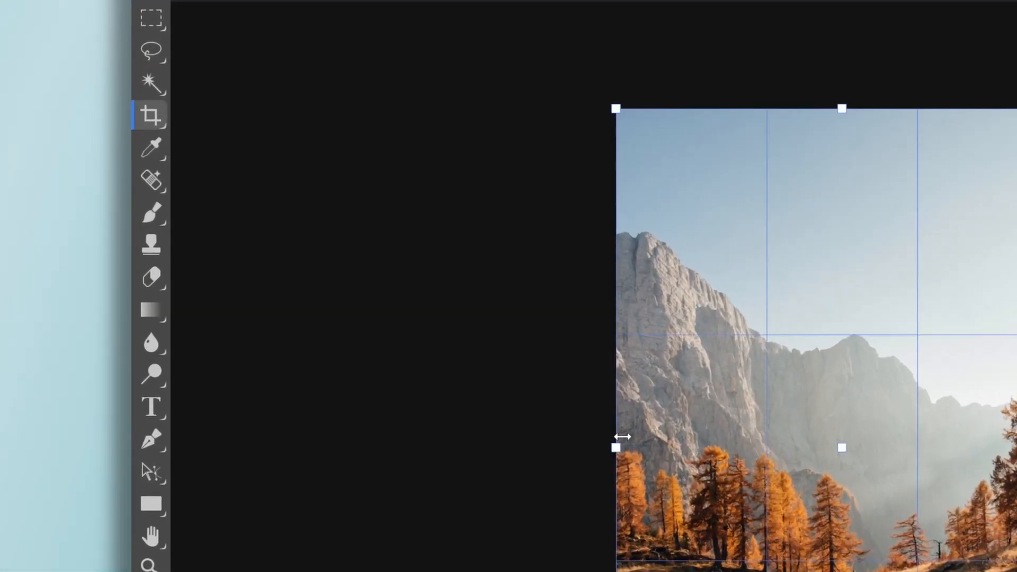
drag(623, 436, 546, 436)
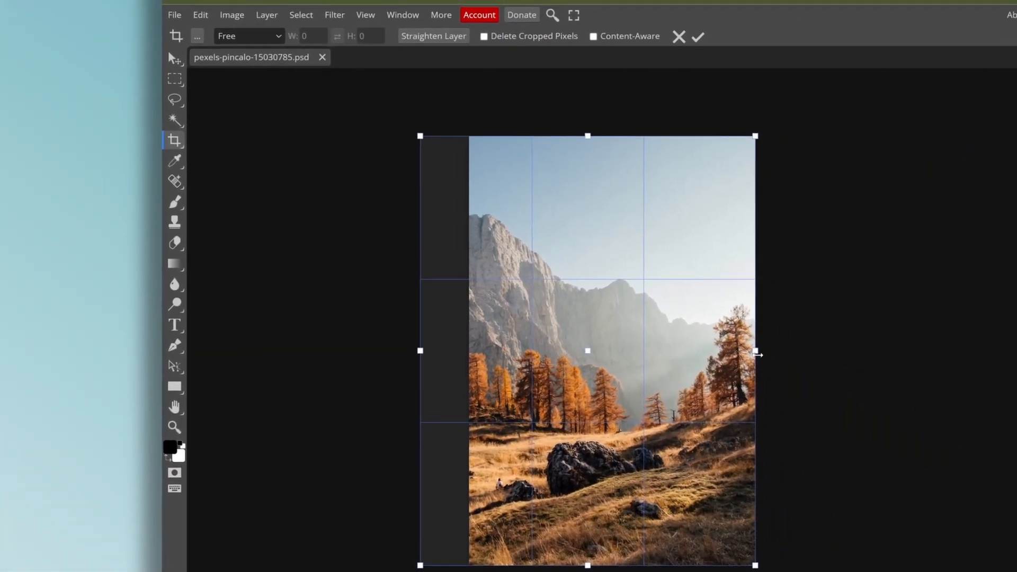
drag(885, 377, 943, 377)
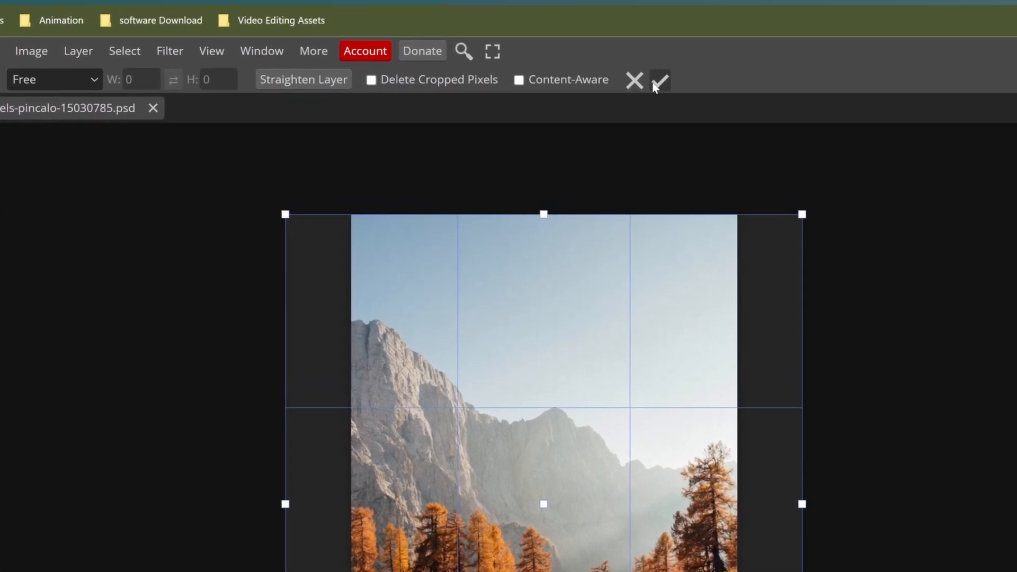
click(669, 71)
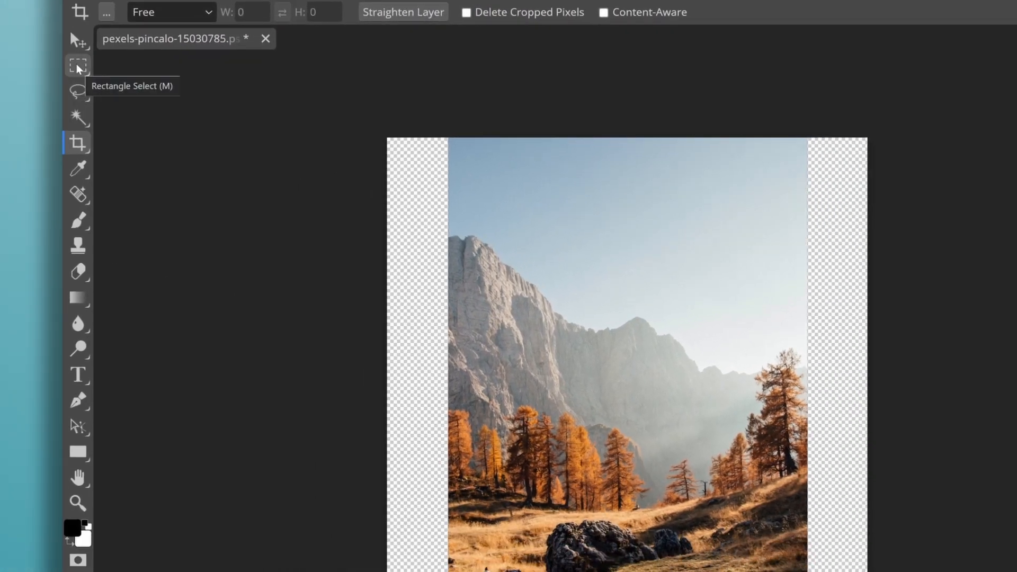
Select the empty left strip with a slight overlap onto the photo and Magic Replace it with "background", using the free ad option
click(78, 67)
drag(460, 135, 356, 570)
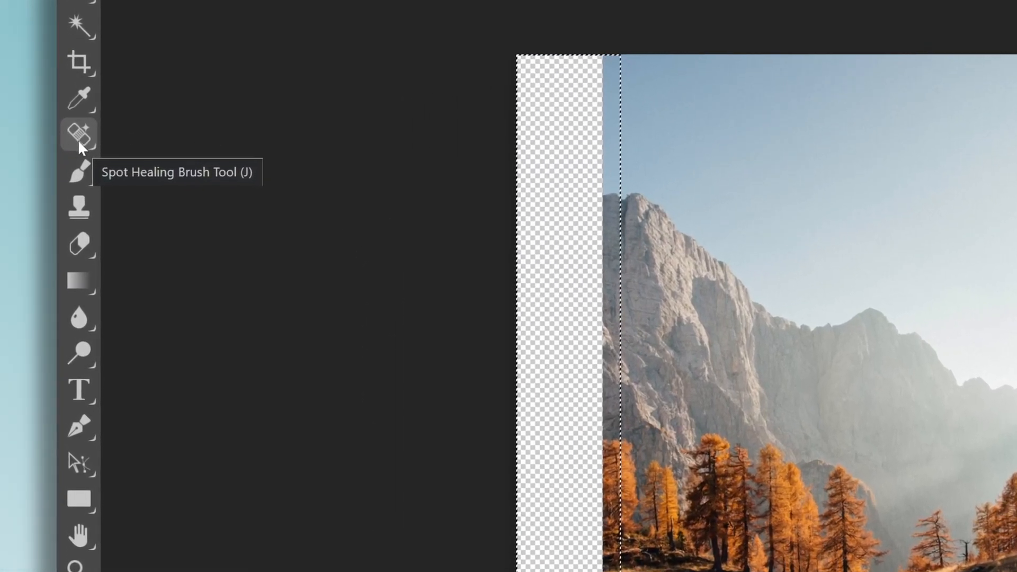
click(78, 139)
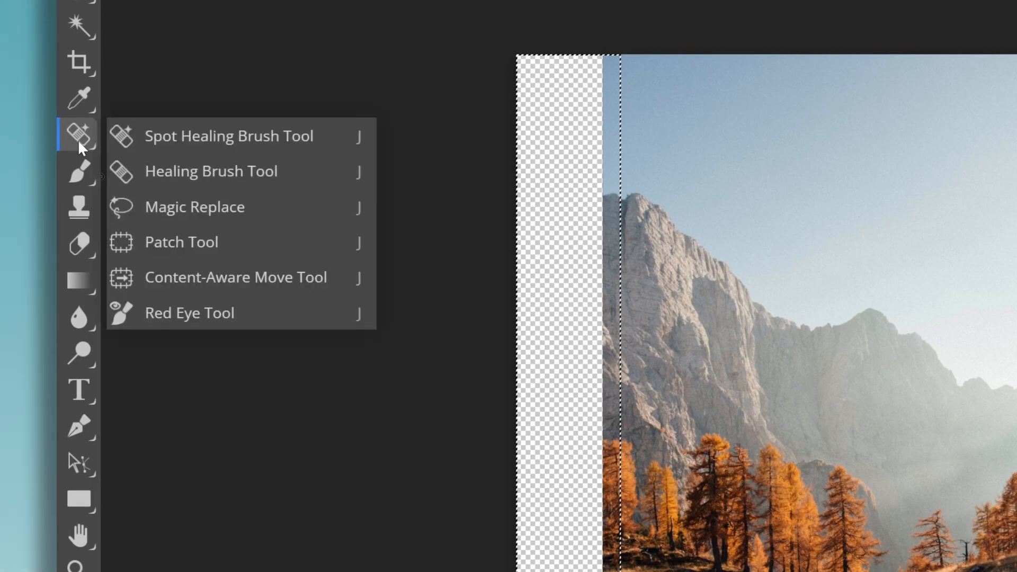
click(147, 218)
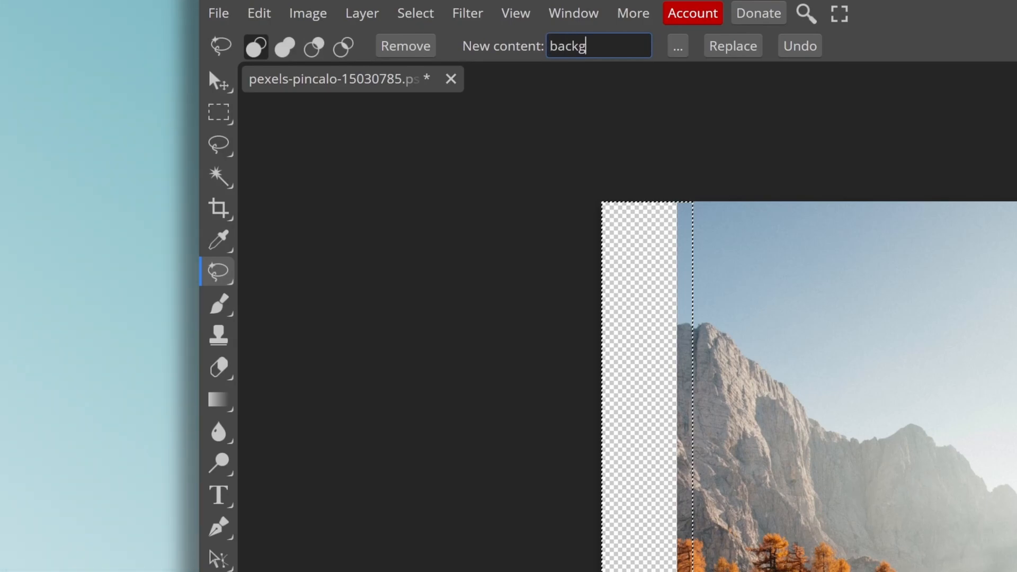
click(733, 47)
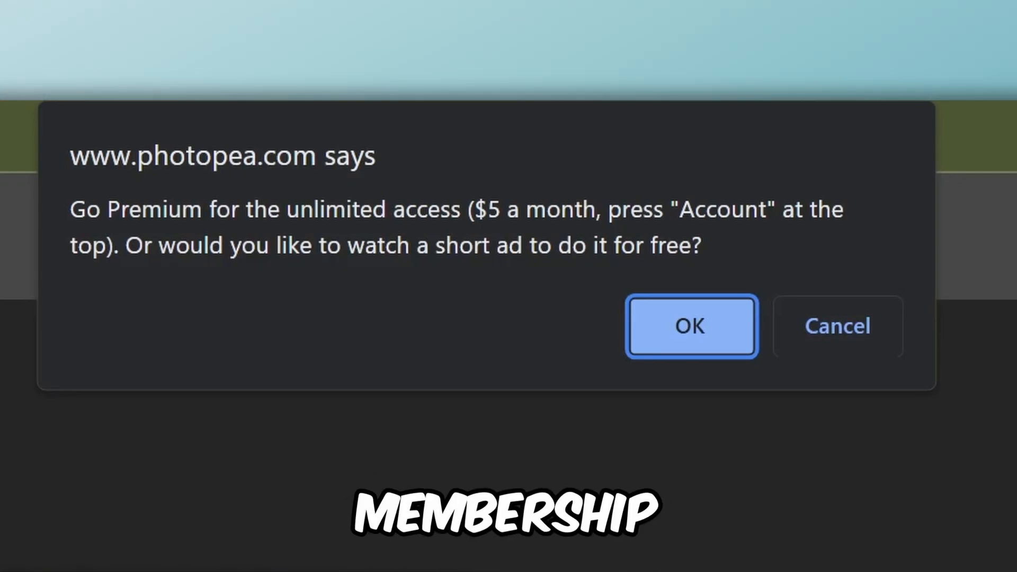
click(679, 332)
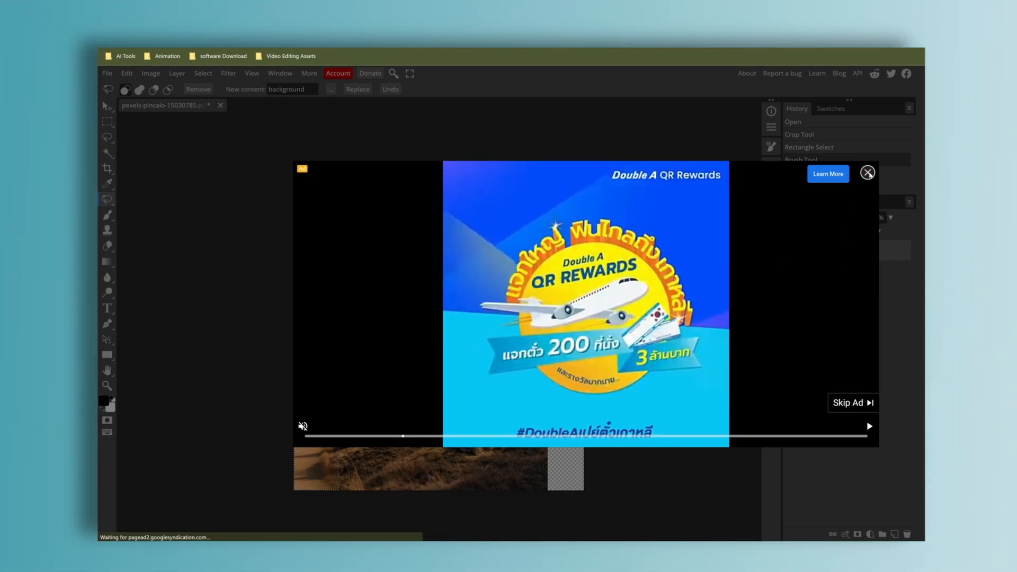
click(868, 172)
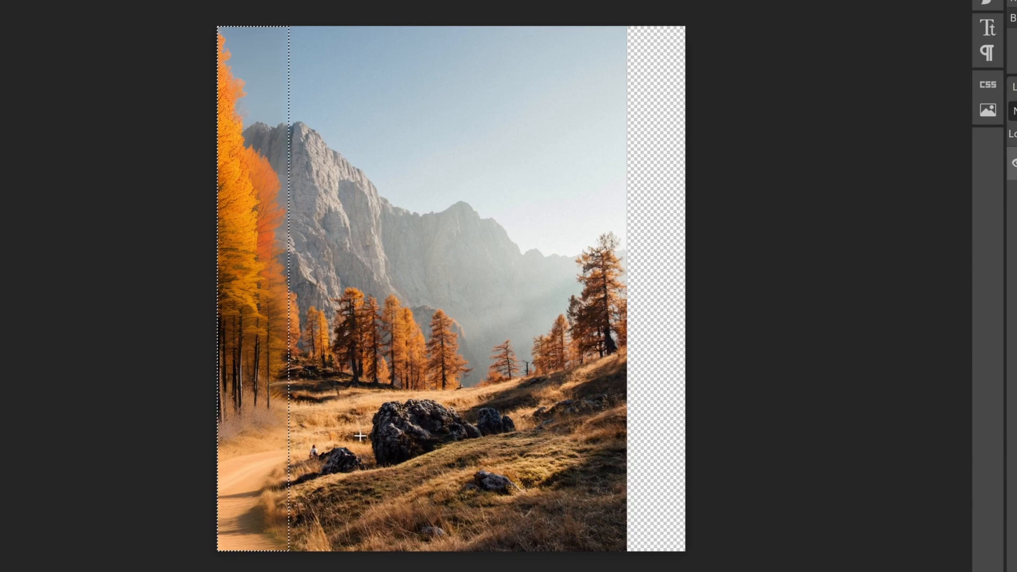
Deselect, then select the empty right strip with a slight overlap and fill it with "background" using Magic Replace
key(ctrl+d)
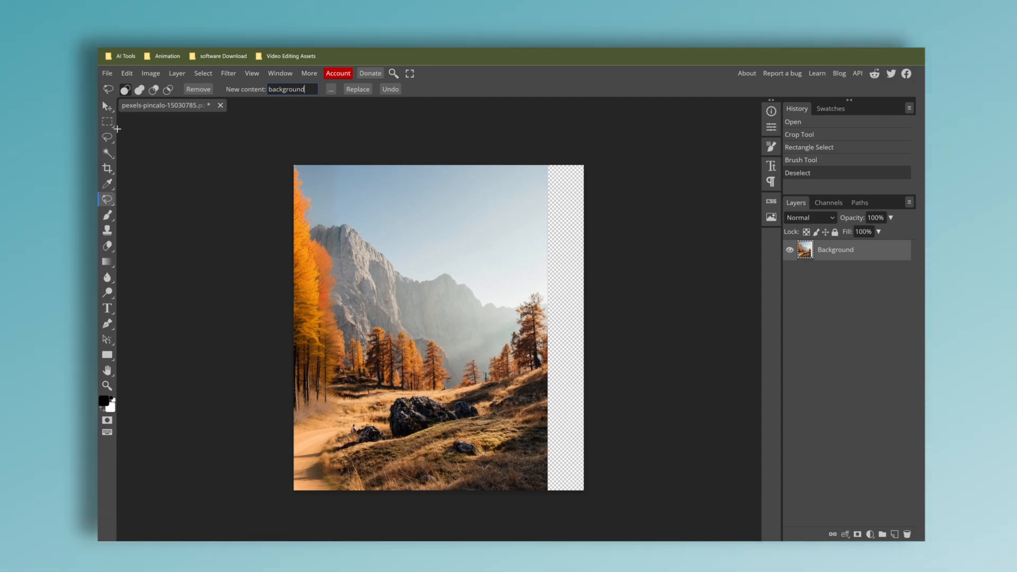
click(107, 123)
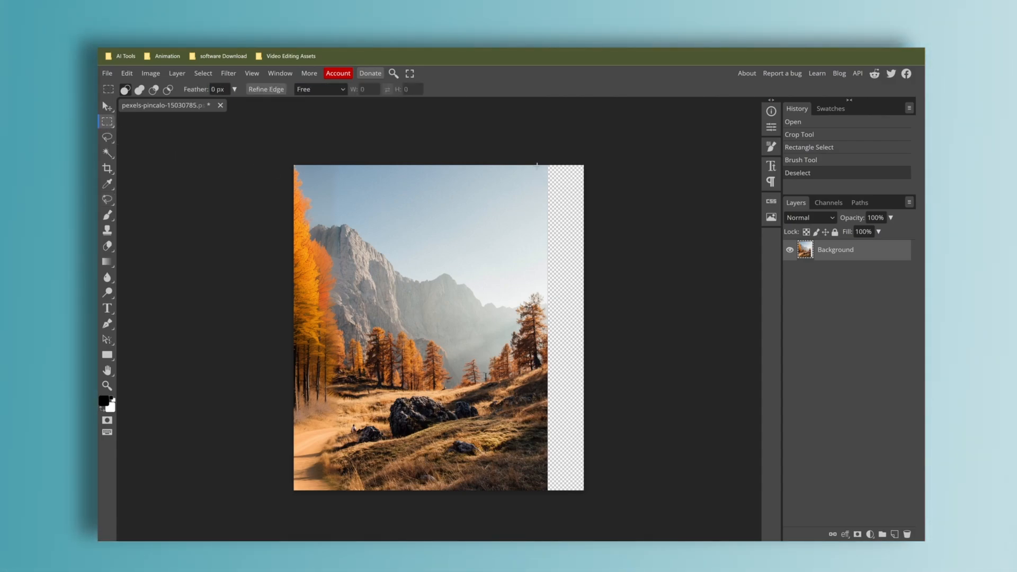
drag(589, 270, 645, 517)
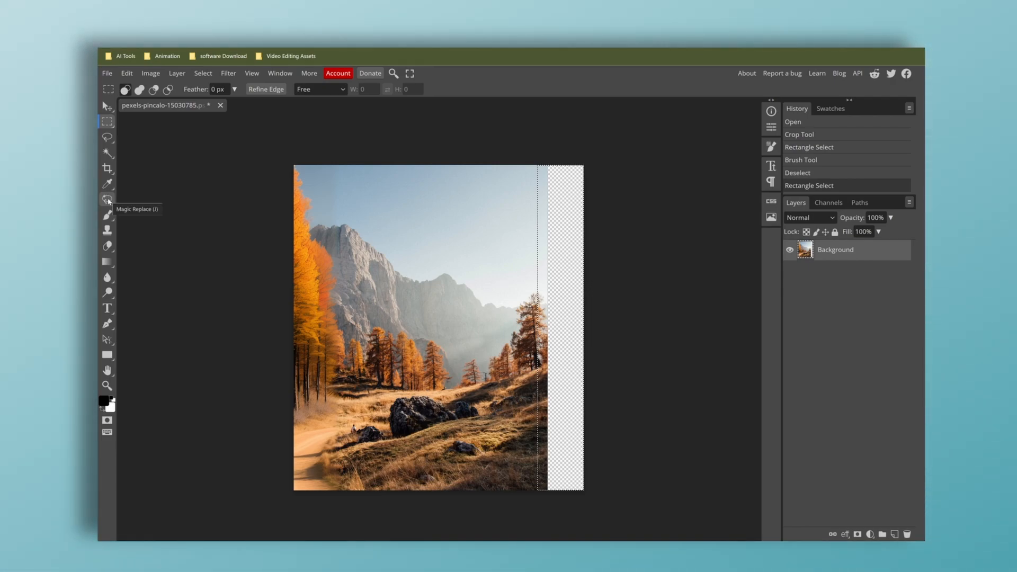
click(109, 202)
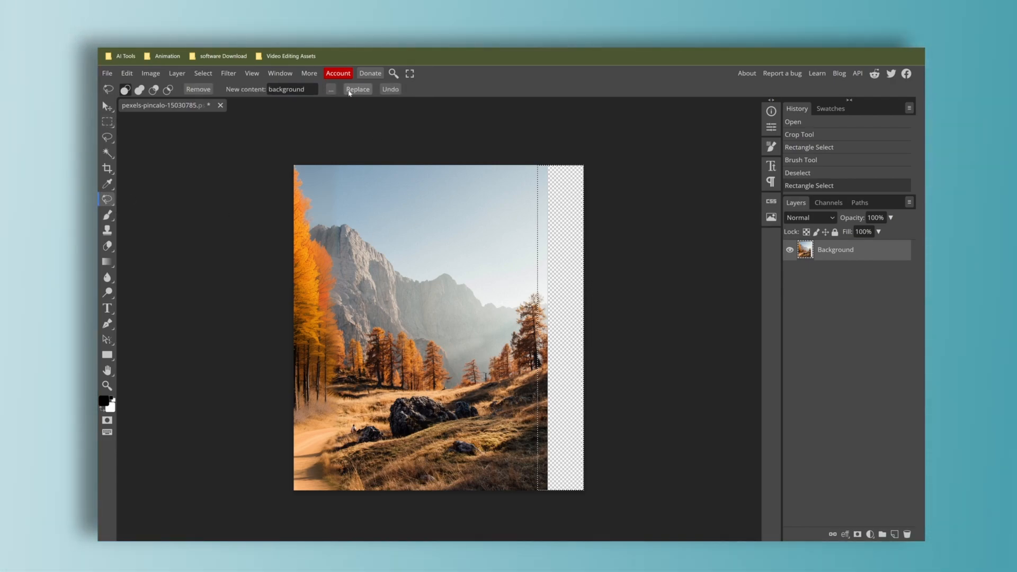
click(349, 90)
click(636, 102)
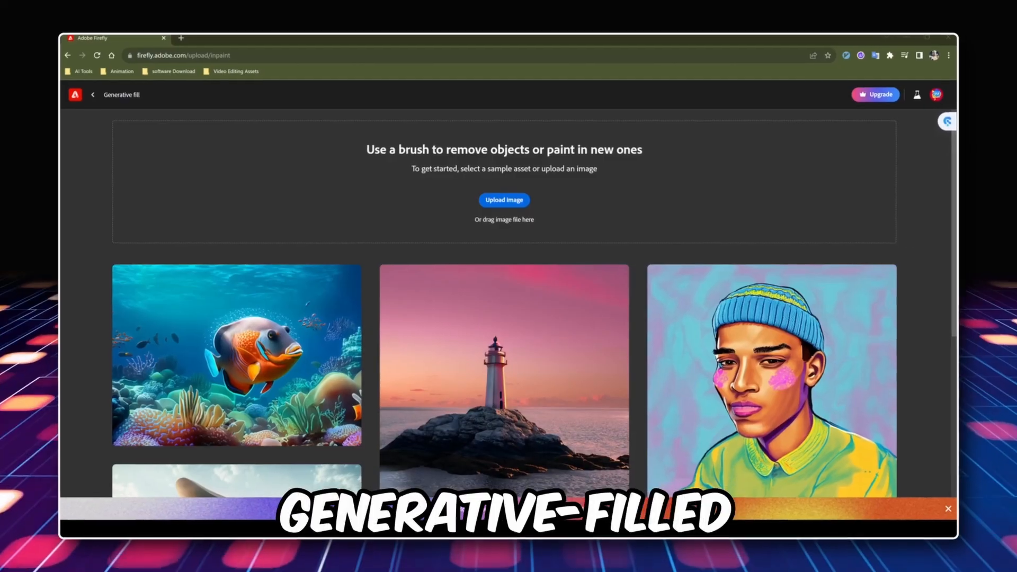
scroll(233, 227, down, 5)
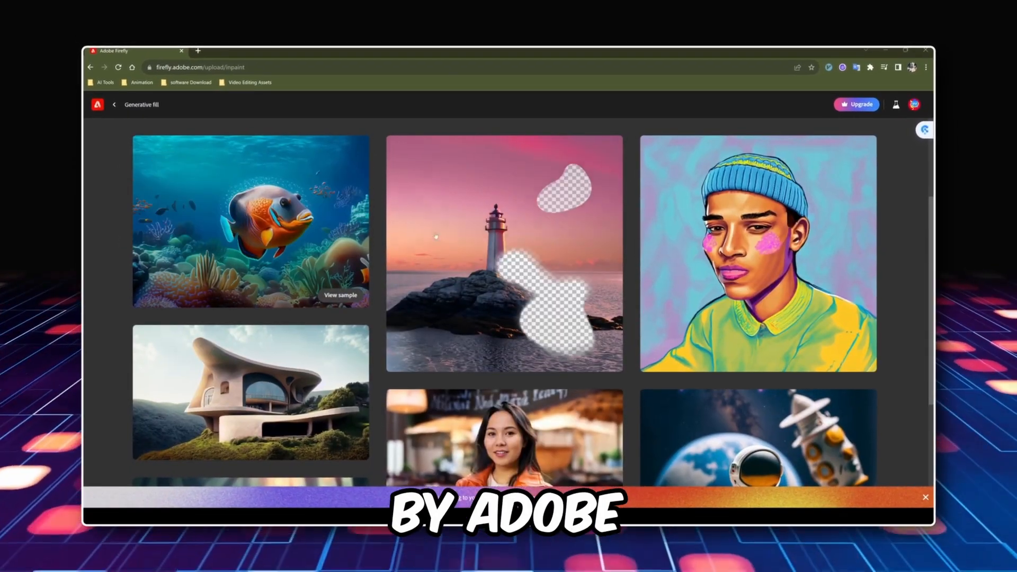
scroll(741, 287, down, 2)
scroll(741, 288, down, 1)
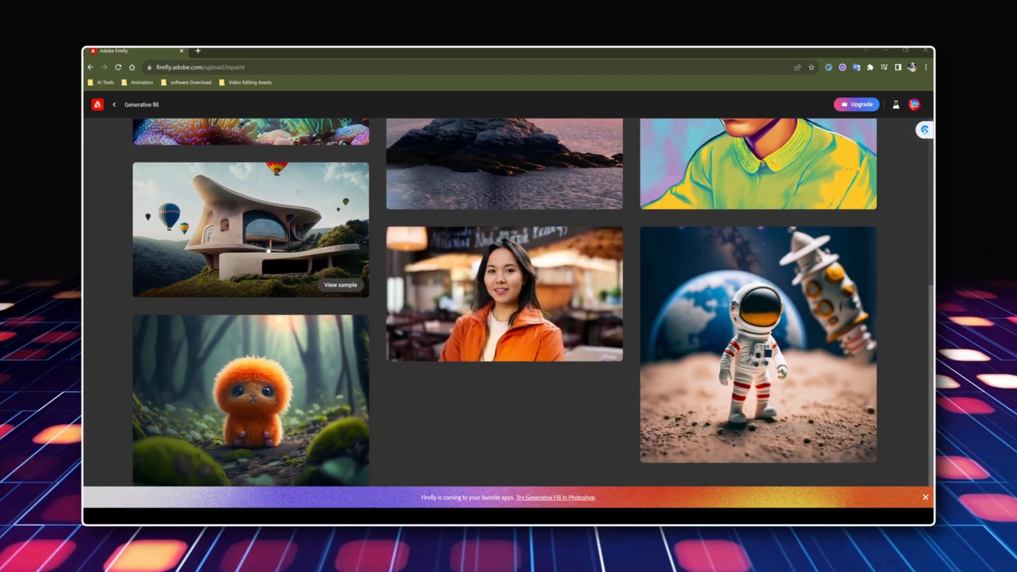
scroll(517, 415, up, 5)
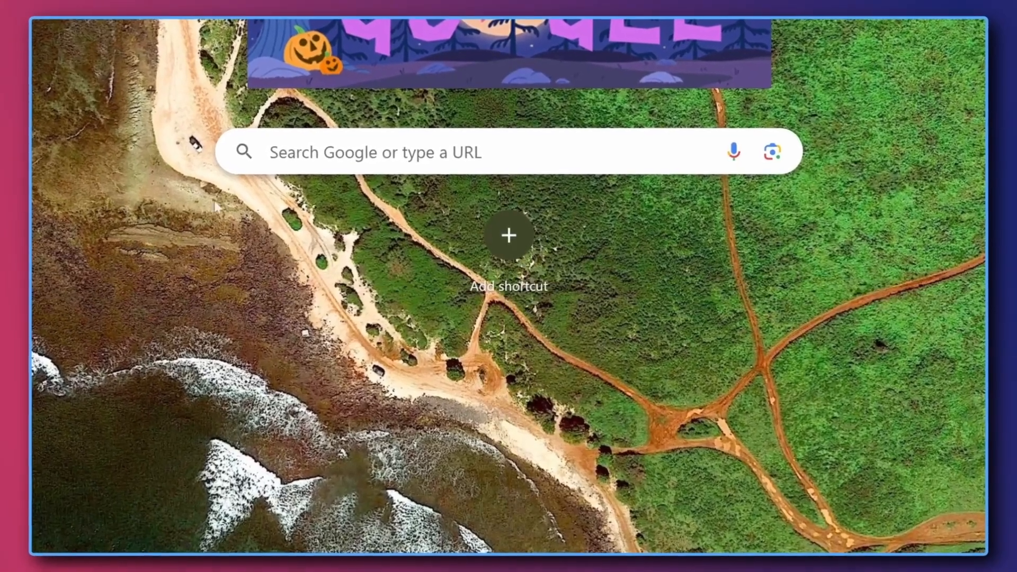
Search Google for "firefly" and open the Adobe Firefly website from the results
click(509, 146)
text(fire)
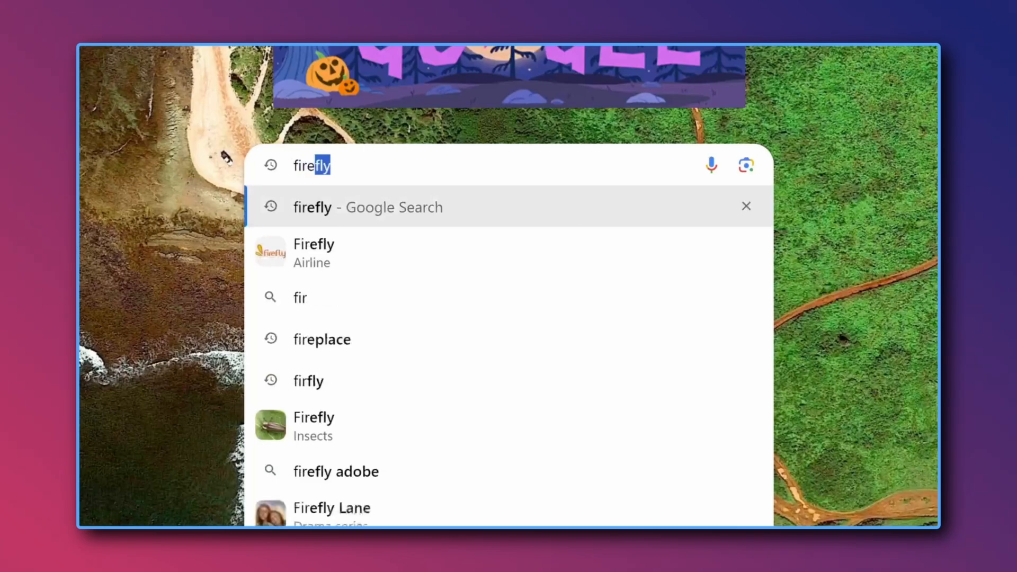
key(Return)
scroll(278, 256, down, 3)
click(278, 255)
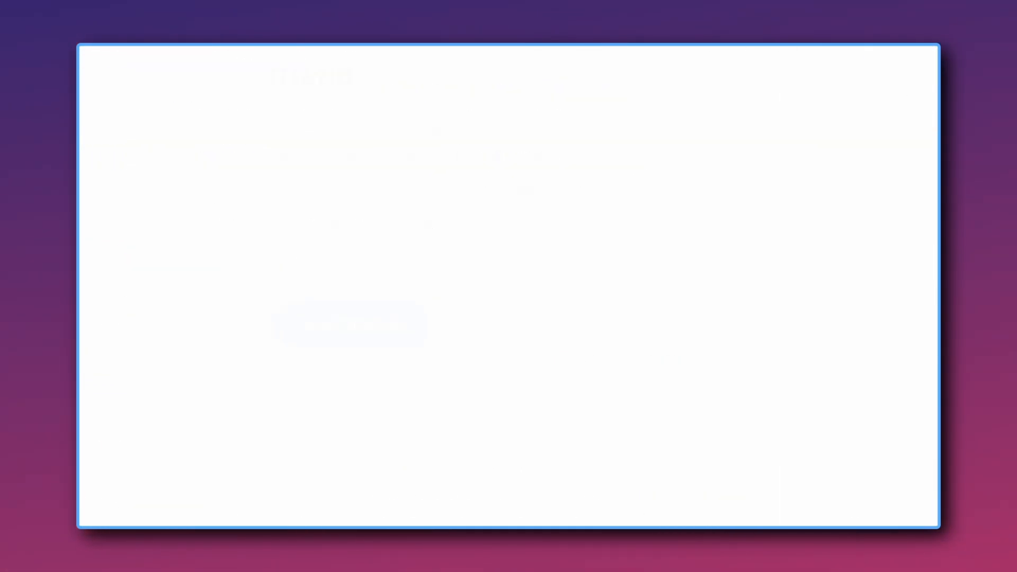
Start Firefly's Generative Fill and upload the image pexels-ka-kitt-18815907.jpg
scroll(495, 292, down, 2)
scroll(494, 291, down, 5)
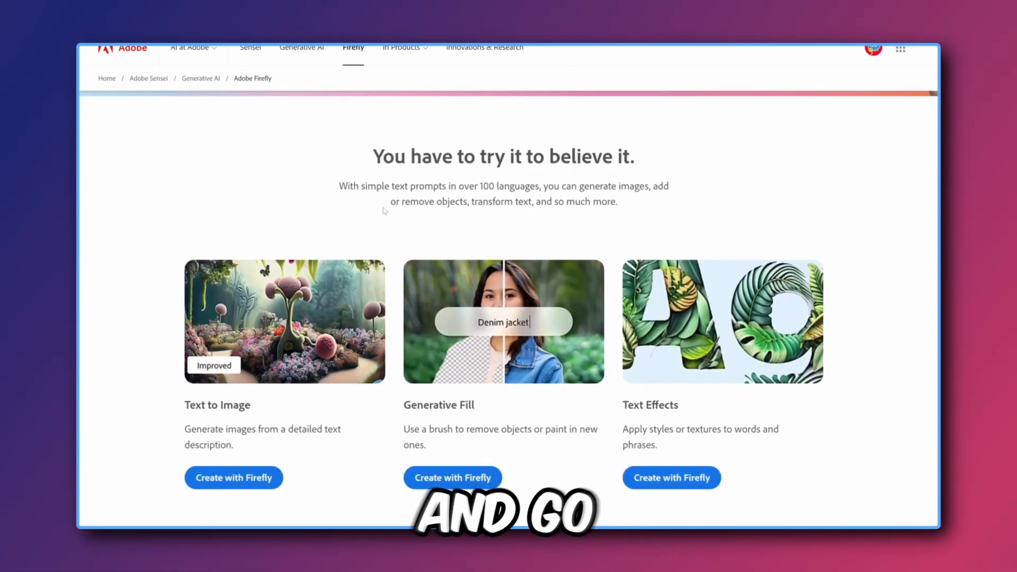
scroll(495, 291, down, 2)
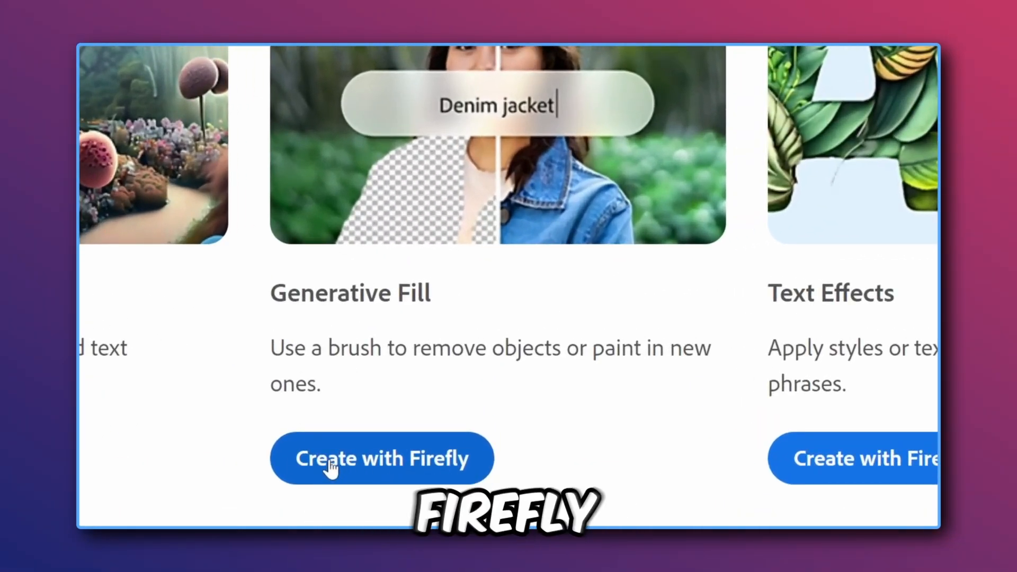
click(330, 468)
click(525, 268)
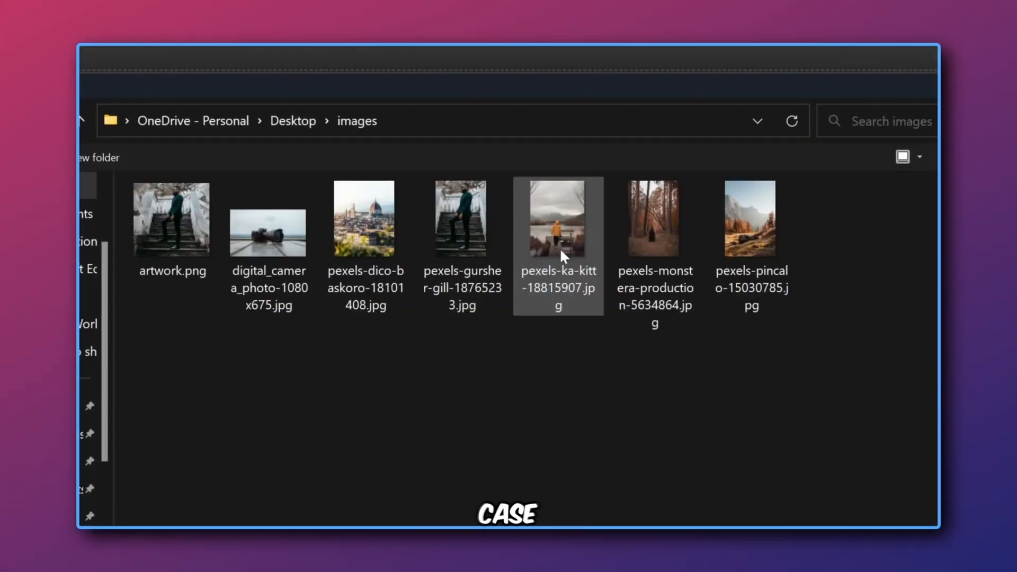
double_click(559, 246)
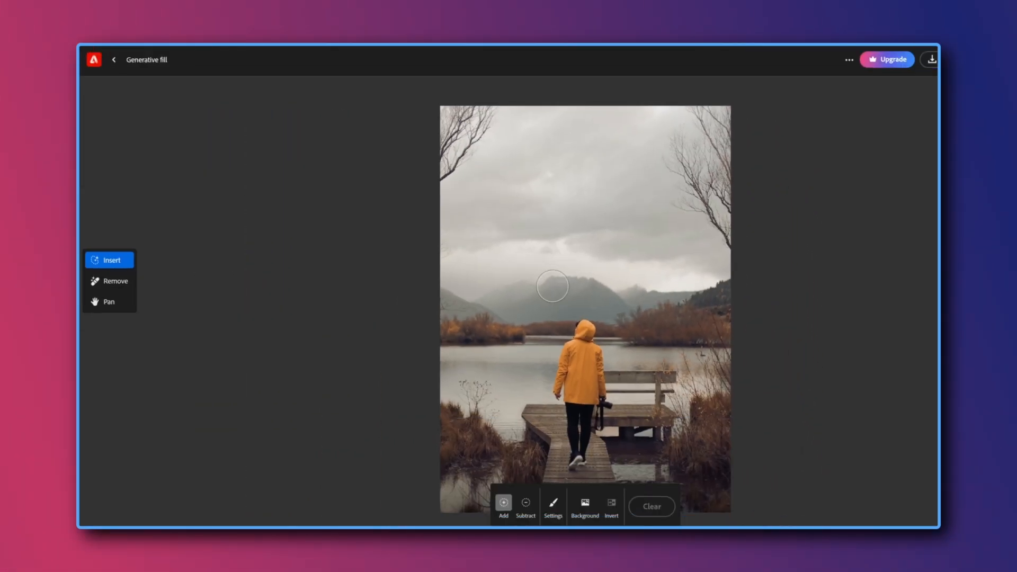
Brush out an oval patch of the cloudy sky, generate "clouds" in it and preview the other variations
mouse_move(499, 182)
mouse_down()
mouse_move(581, 190)
mouse_move(544, 169)
mouse_move(505, 187)
mouse_up()
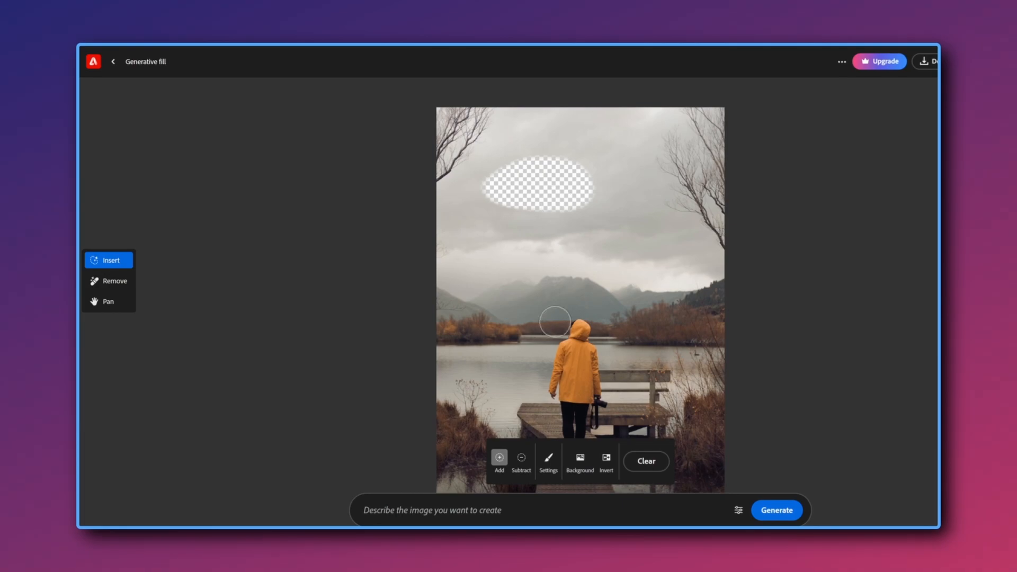
text(clouds)
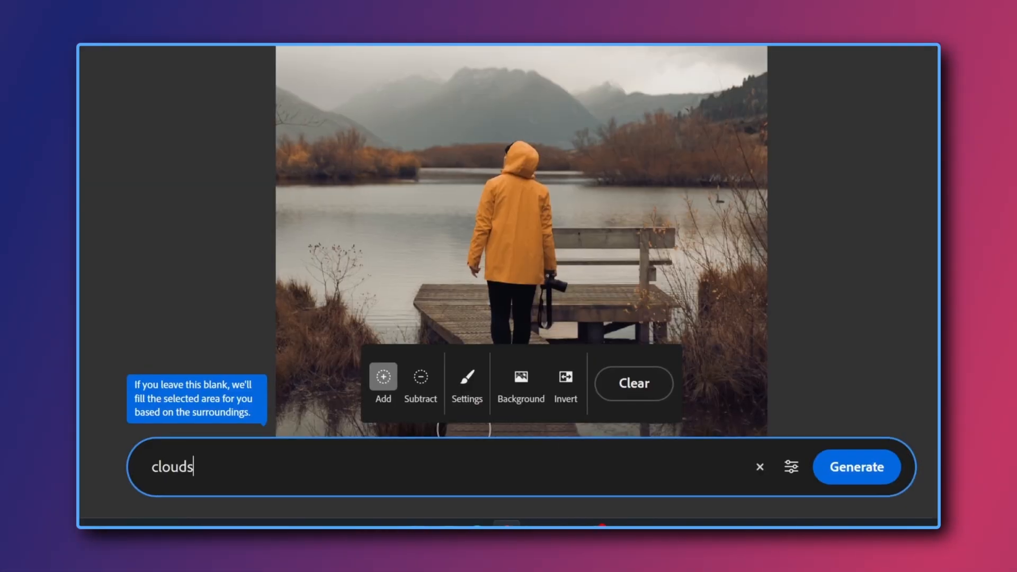
click(856, 469)
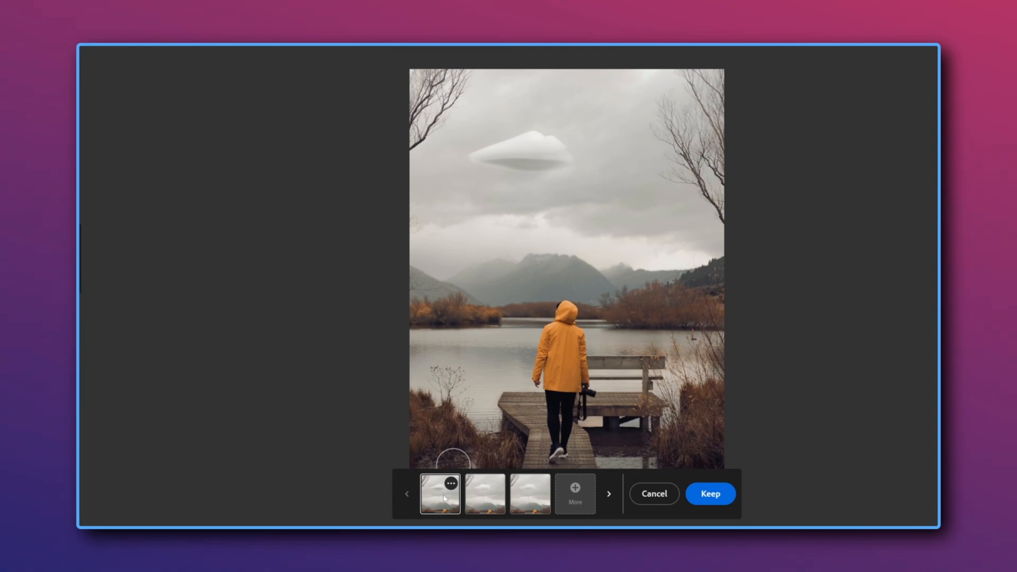
click(480, 500)
click(540, 503)
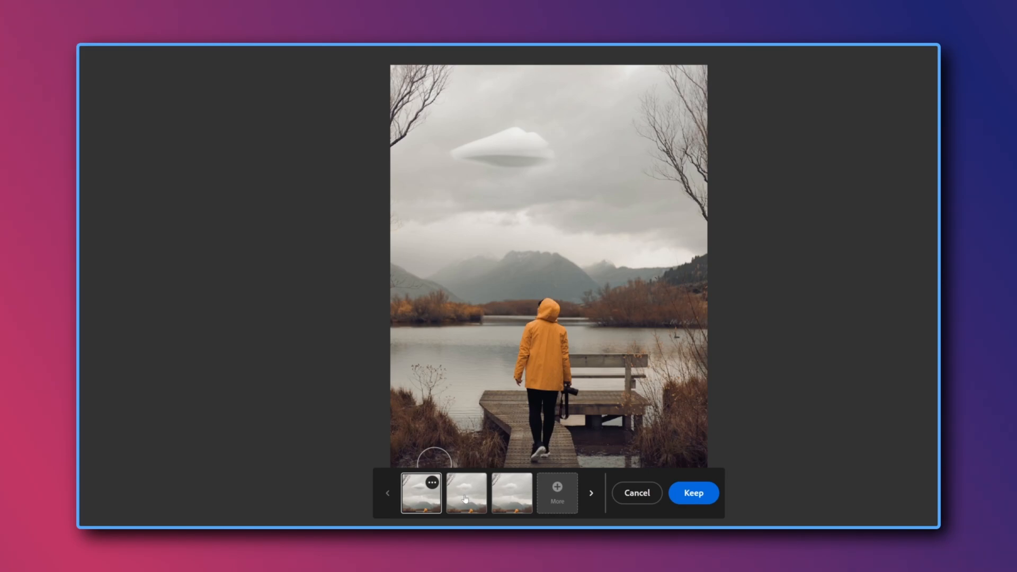
Choose the second generated clouds variation and keep it in the lake photo
click(465, 499)
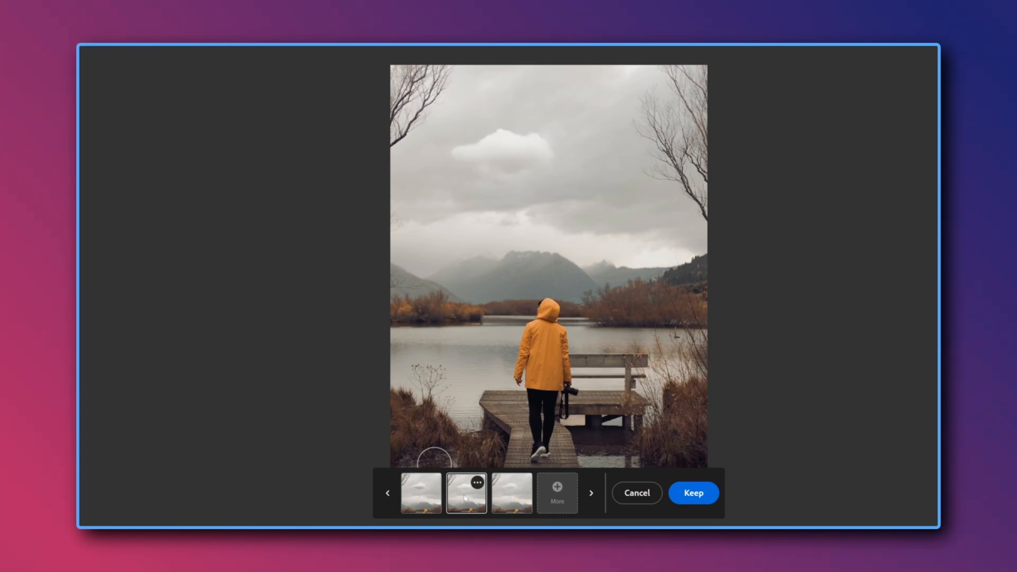
click(694, 494)
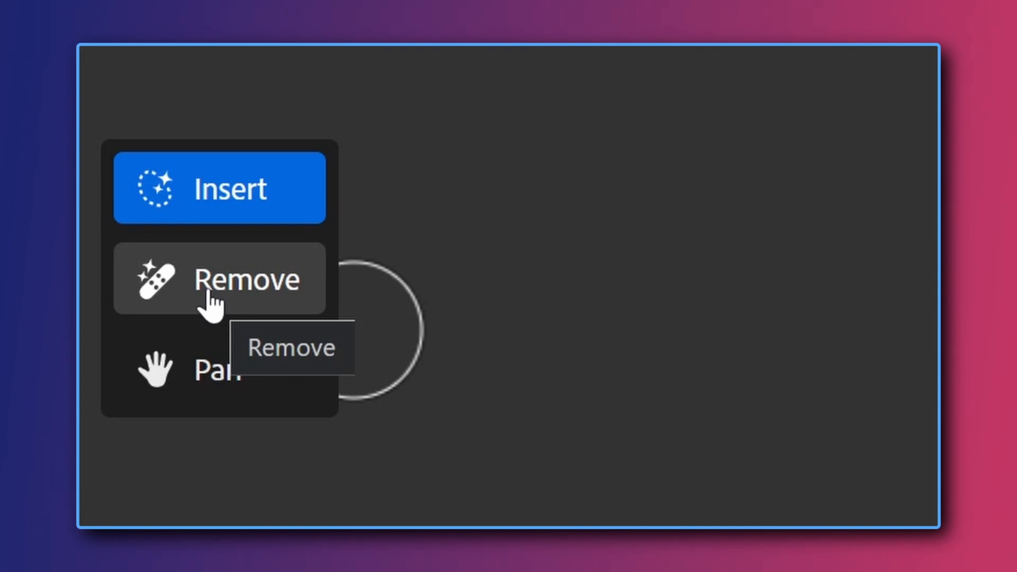
Brush over the whole person in the yellow jacket with the Remove tool and remove them from the pier
click(107, 259)
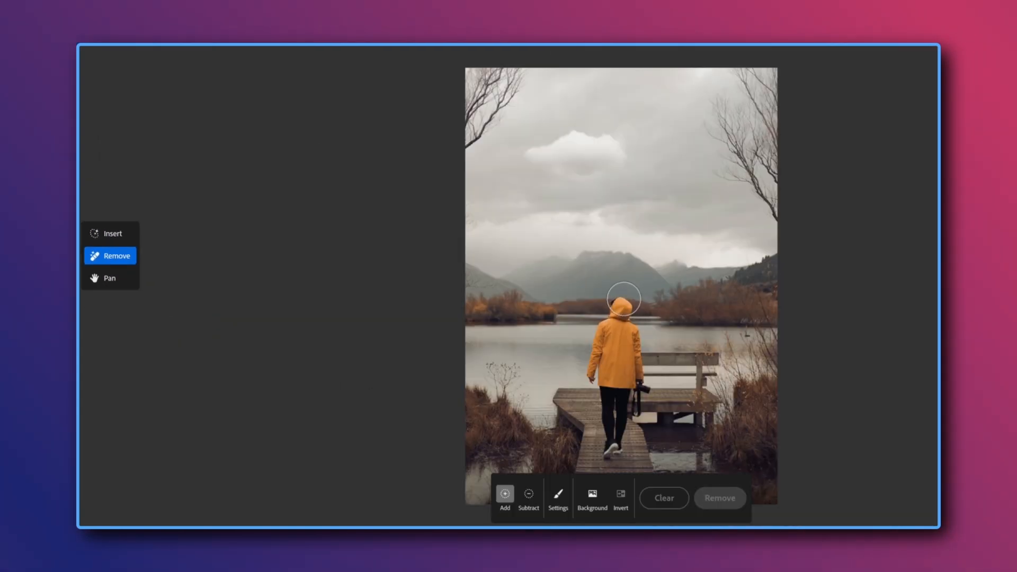
mouse_move(622, 298)
mouse_down()
mouse_move(597, 371)
mouse_move(615, 433)
mouse_move(631, 366)
mouse_up()
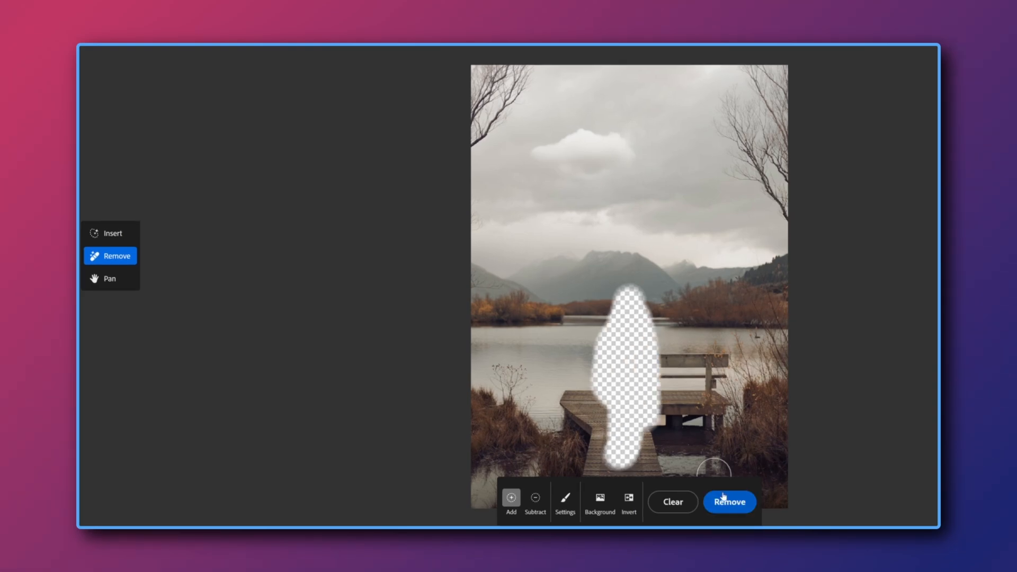
click(723, 505)
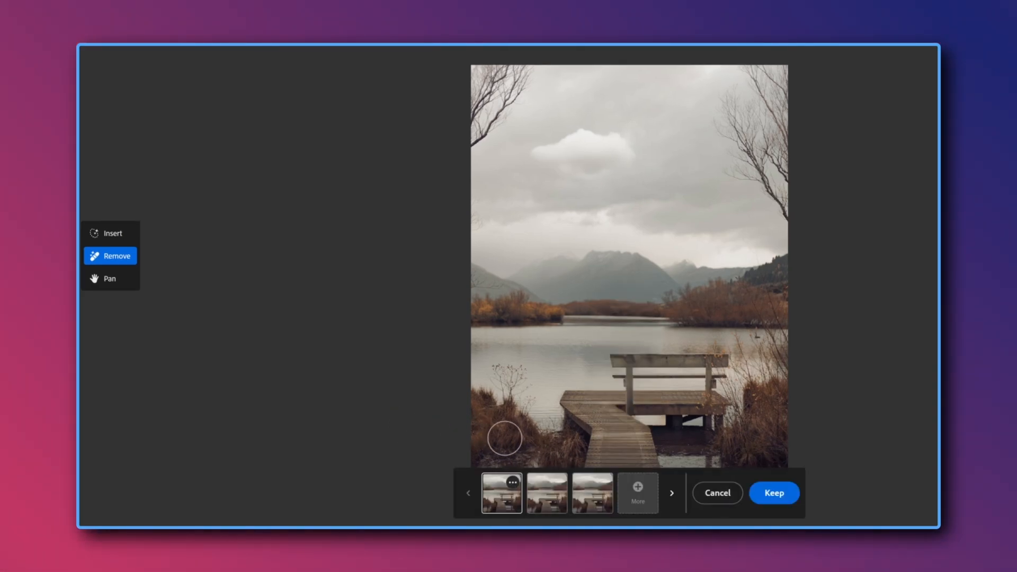
Compare the three person-removal variations and keep the first one
click(553, 492)
click(592, 492)
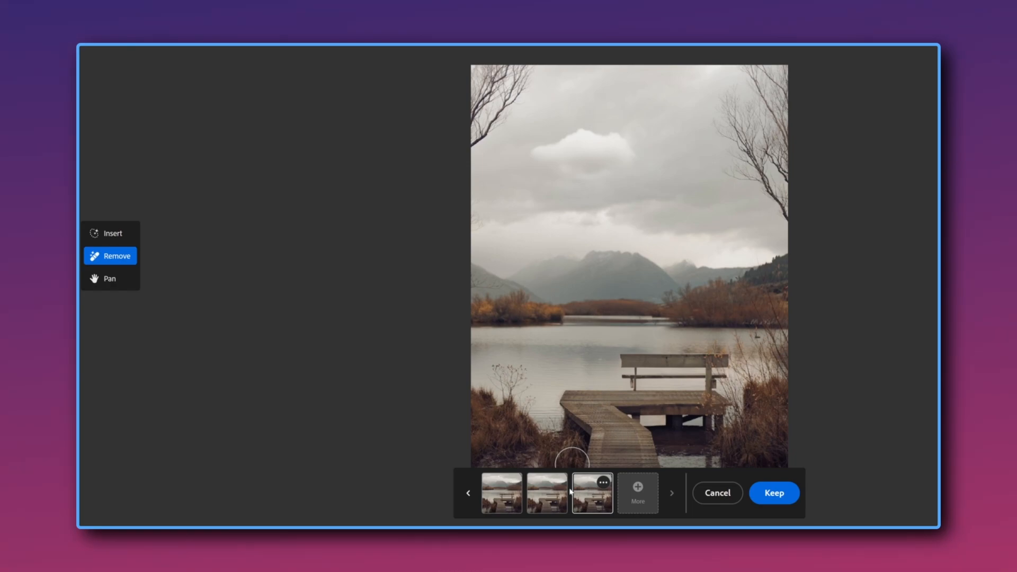
click(542, 493)
click(505, 497)
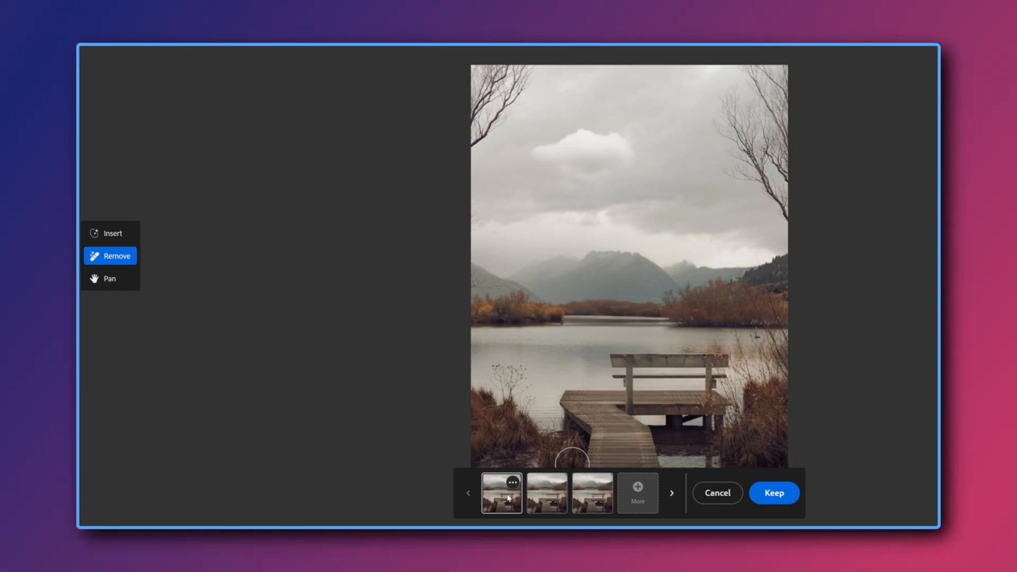
click(772, 494)
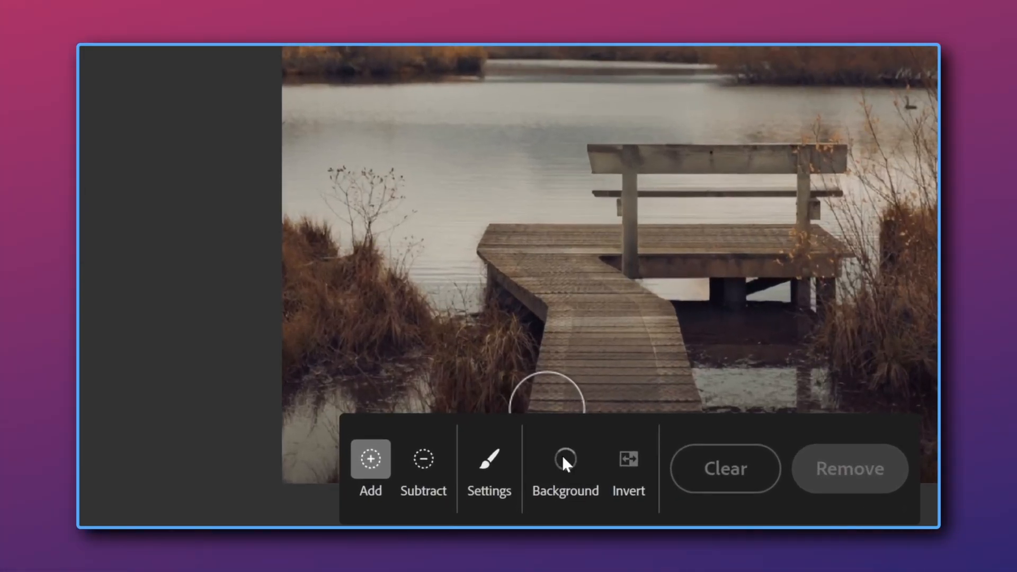
Remove the photo's background automatically, leaving the pier and bench, and invert the selection
click(564, 460)
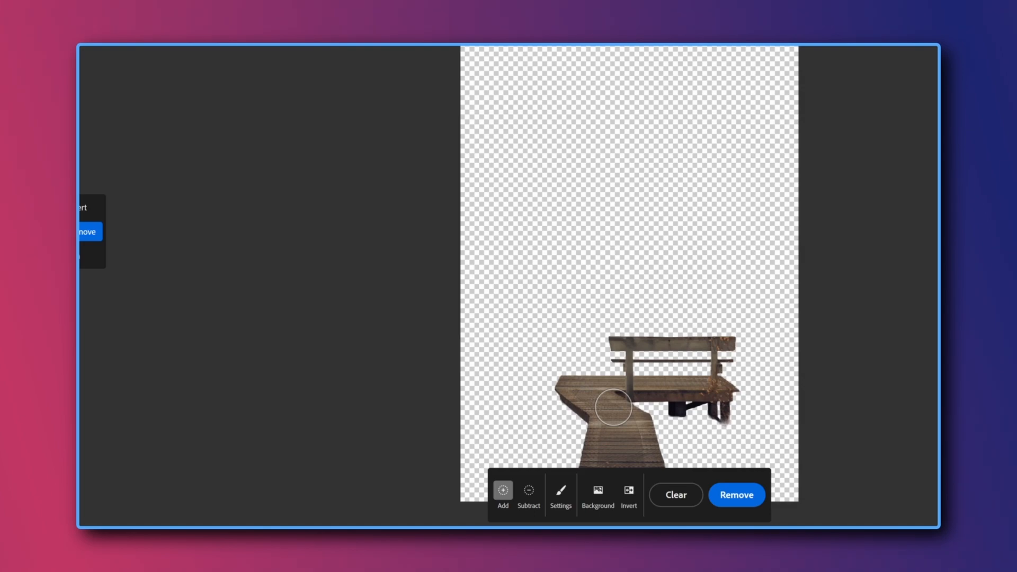
click(626, 496)
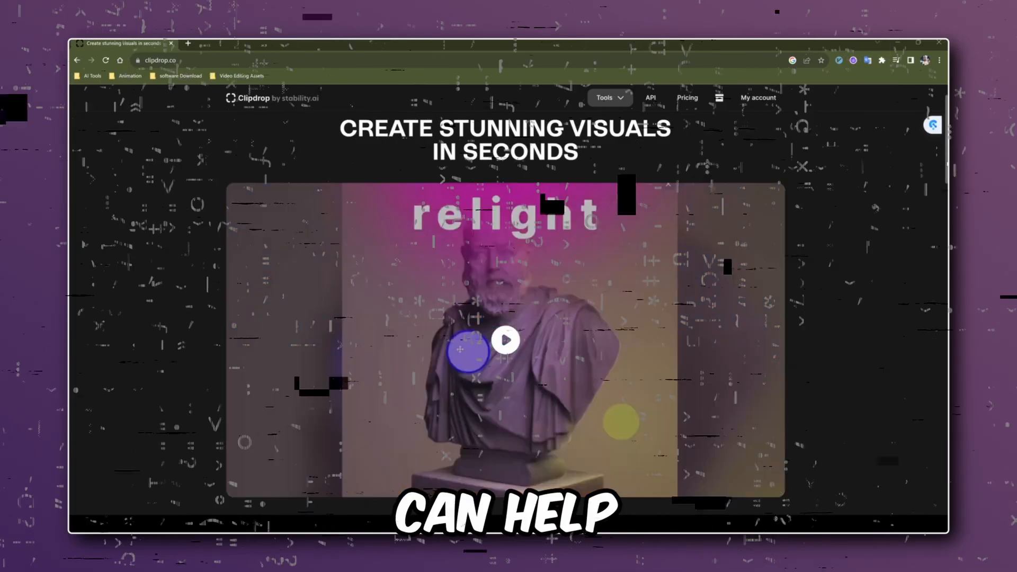
Switch to the Clipdrop website and examine its tools and the feature limits of its Free and Pro plans
scroll(825, 293, down, 6)
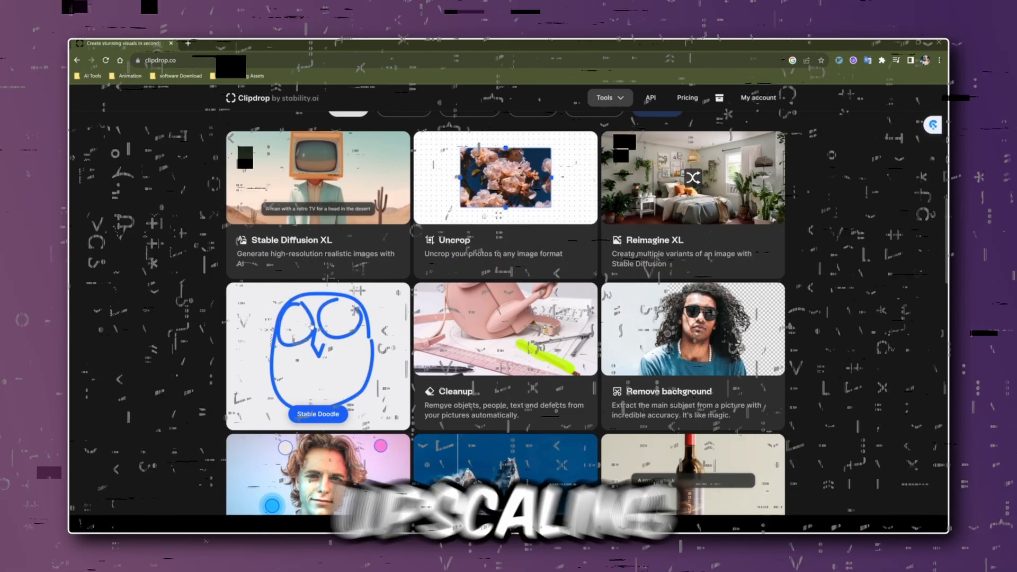
scroll(505, 313, down, 3)
scroll(319, 309, down, 2)
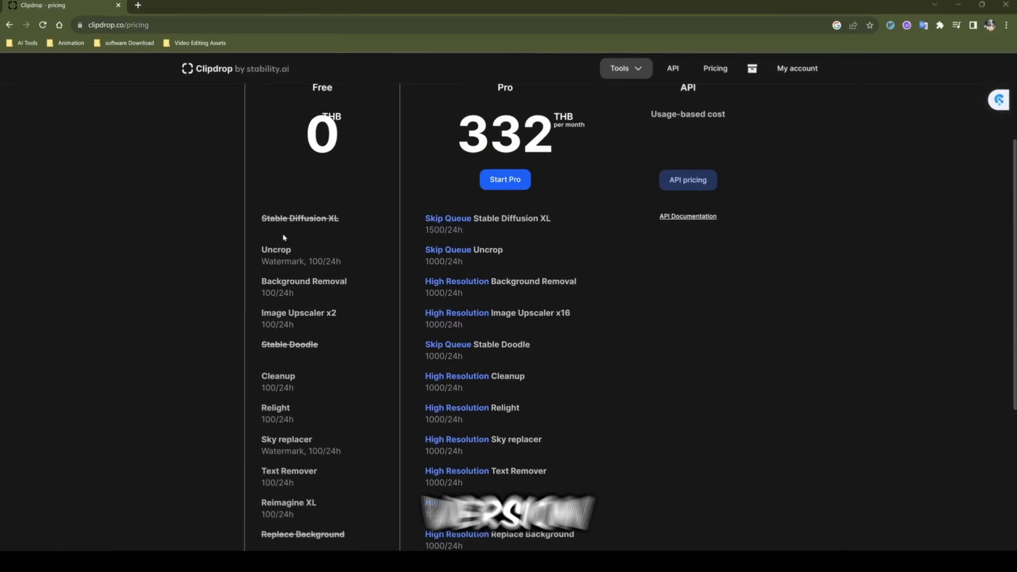
scroll(274, 234, down, 2)
scroll(275, 234, up, 4)
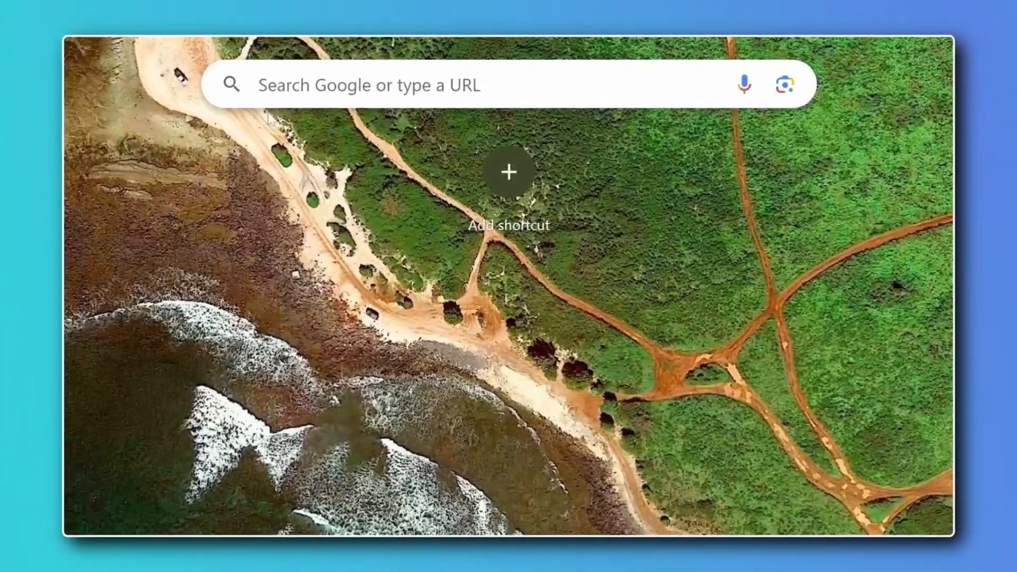
Open the Clipdrop website in the browser, look through its tool list and open the Uncrop tool
click(352, 60)
text(clip)
key(Return)
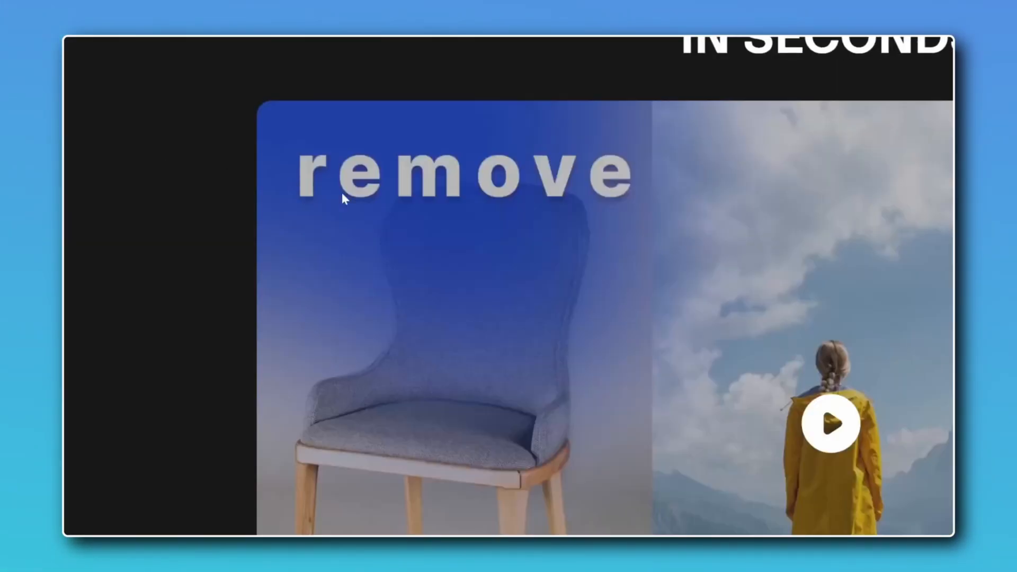
scroll(343, 198, down, 15)
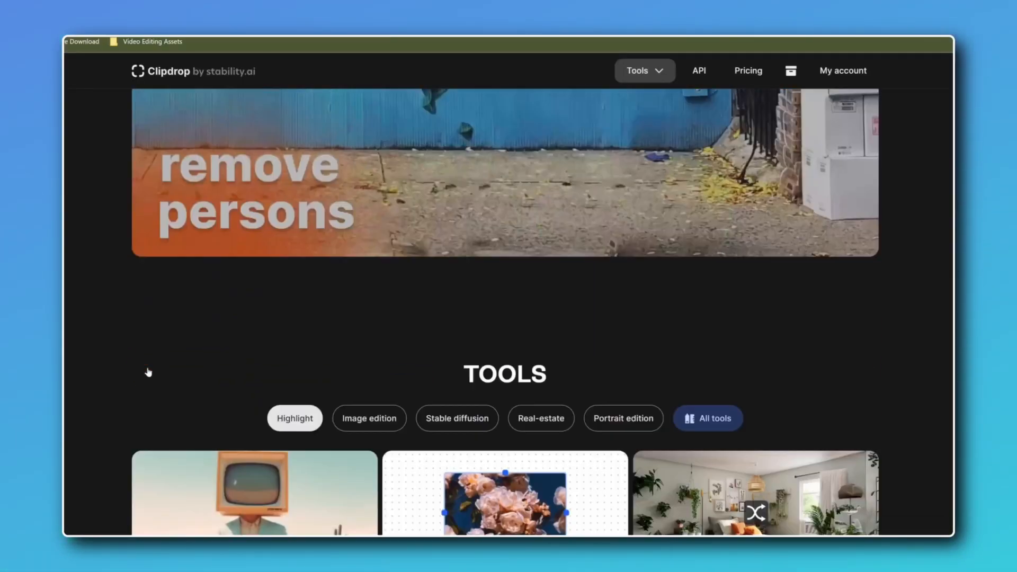
scroll(313, 395, down, 8)
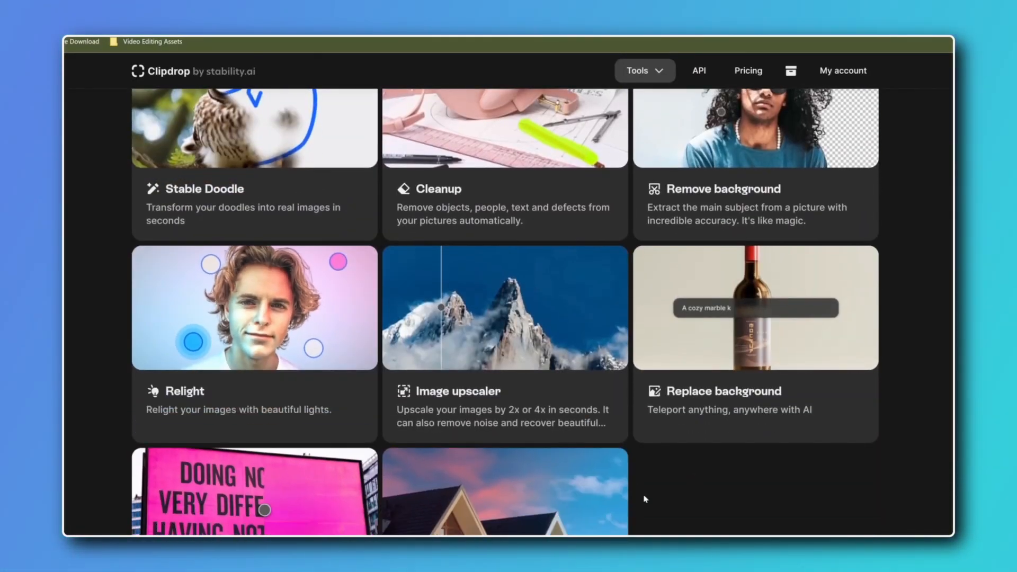
scroll(374, 418, up, 9)
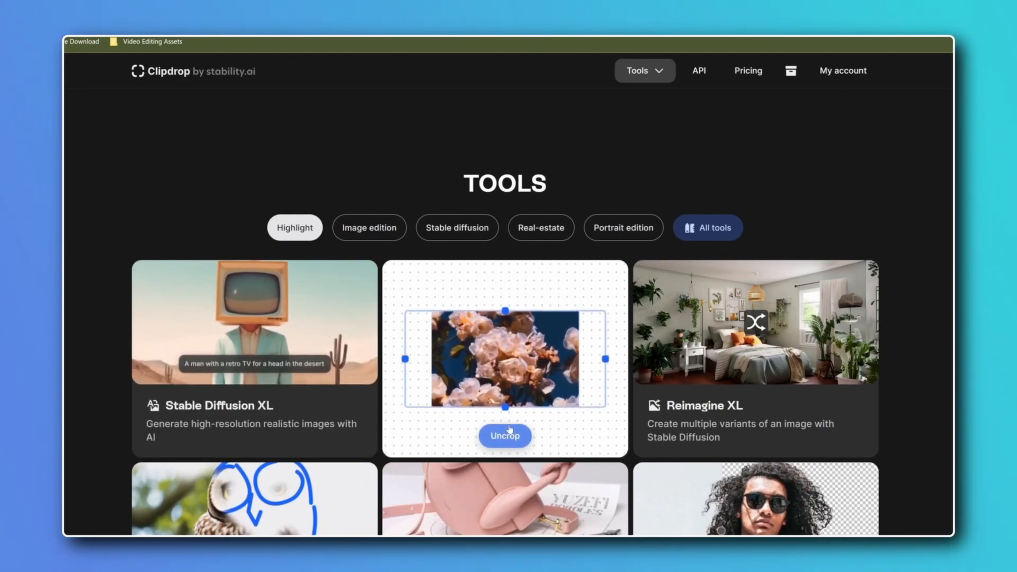
click(489, 385)
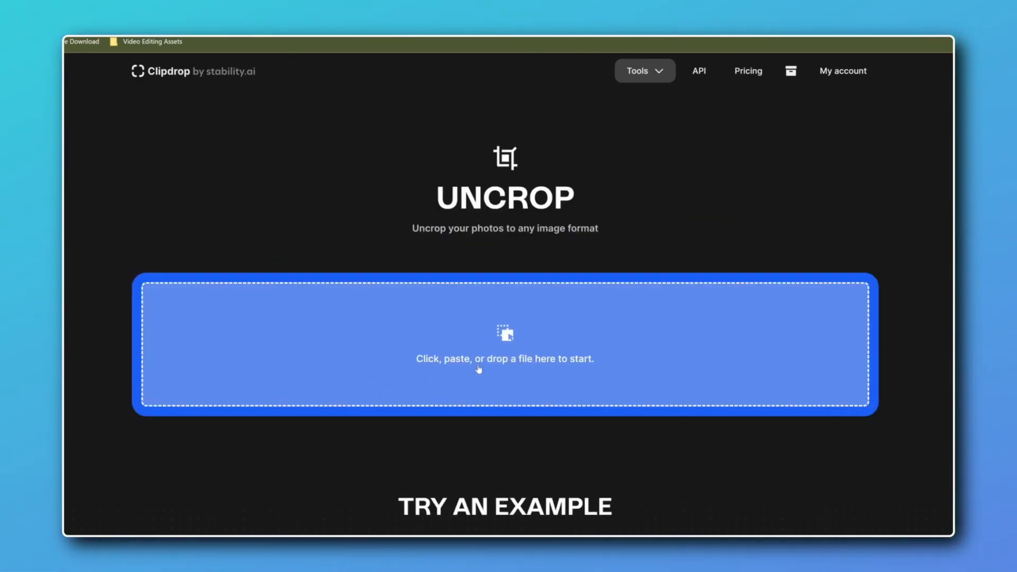
Upload pexels-monstera-production-5634864.jpg to Uncrop and extend it with the frame widened on both sides of the photo
click(507, 349)
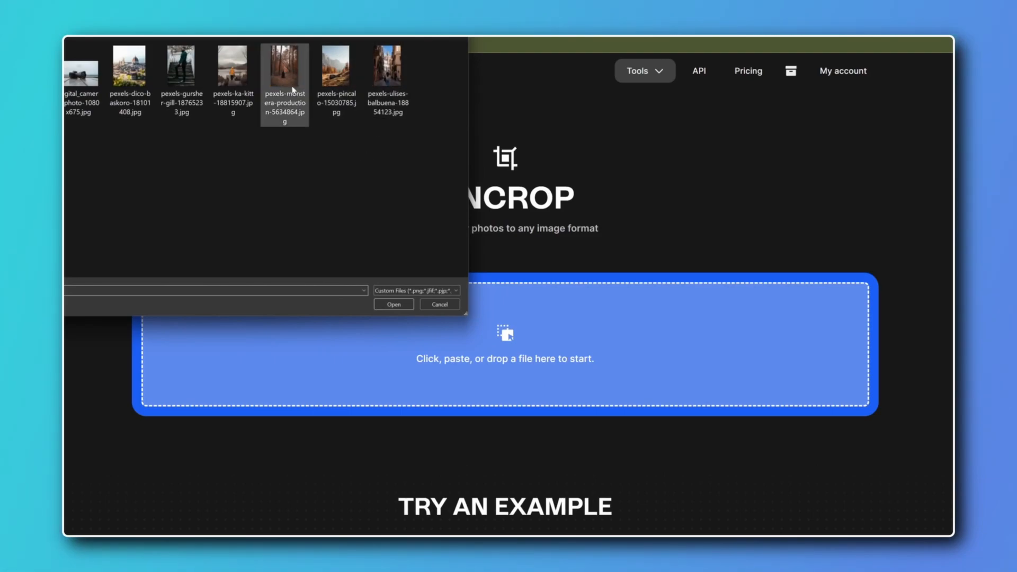
double_click(293, 90)
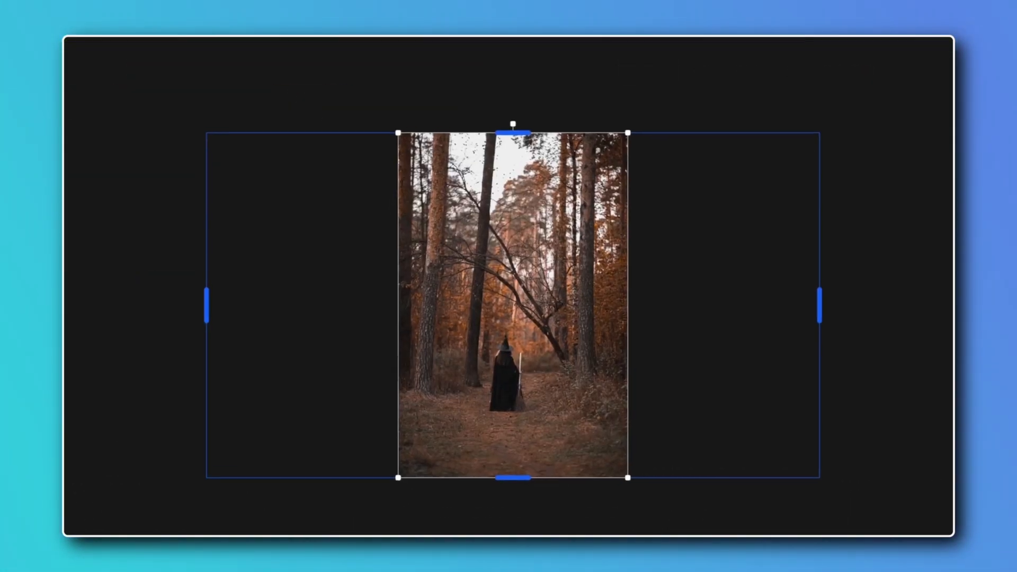
click(615, 521)
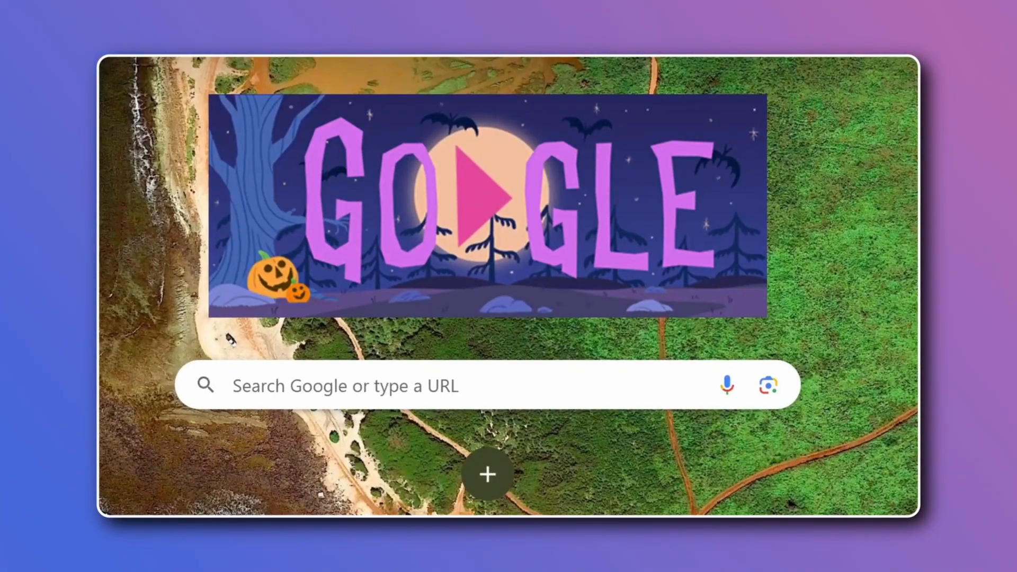
Open the Leonardo.Ai website in the browser, launch its app and open the AI Canvas editor
click(233, 385)
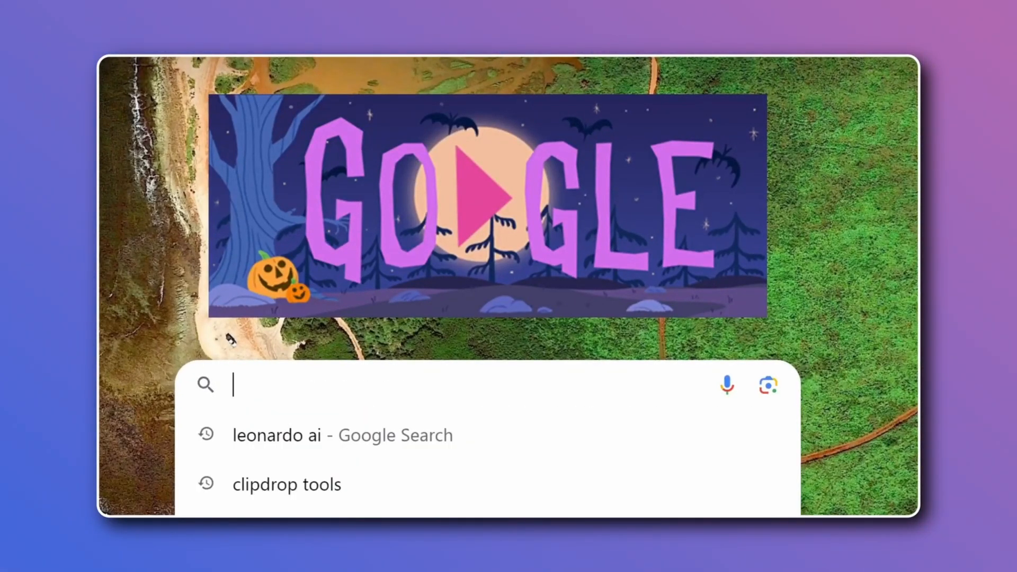
text(leo)
key(Return)
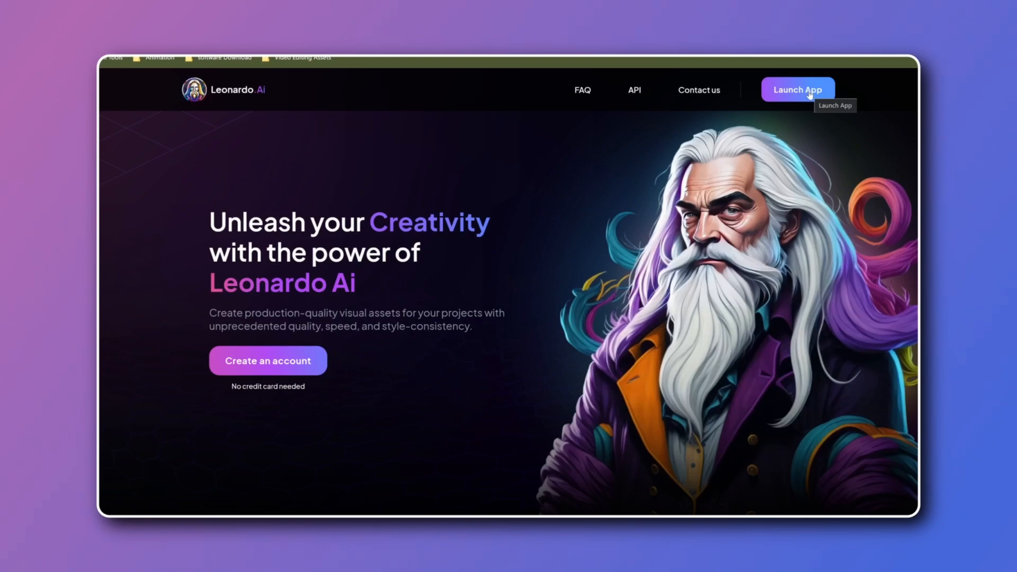
click(810, 91)
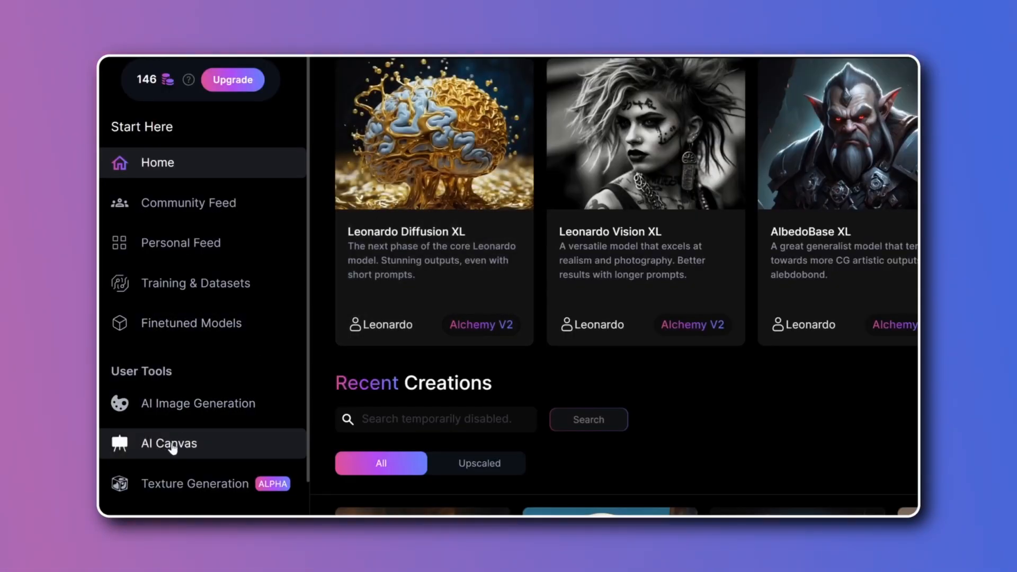
click(172, 447)
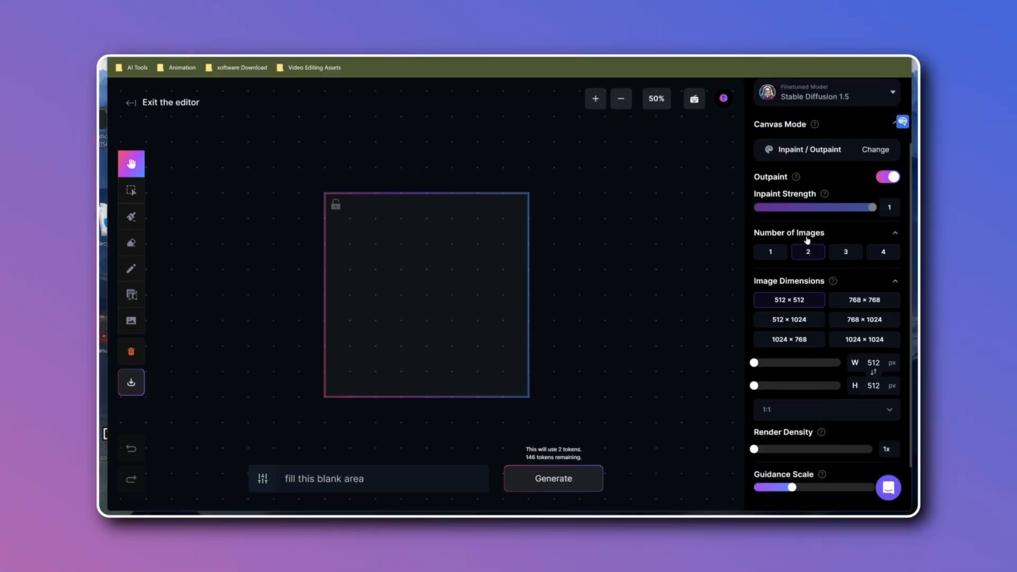
View the available finetuned models, leave Stable Diffusion 1.5 selected and set the image dimensions to 1024 × 1024
scroll(807, 240, up, 2)
click(810, 185)
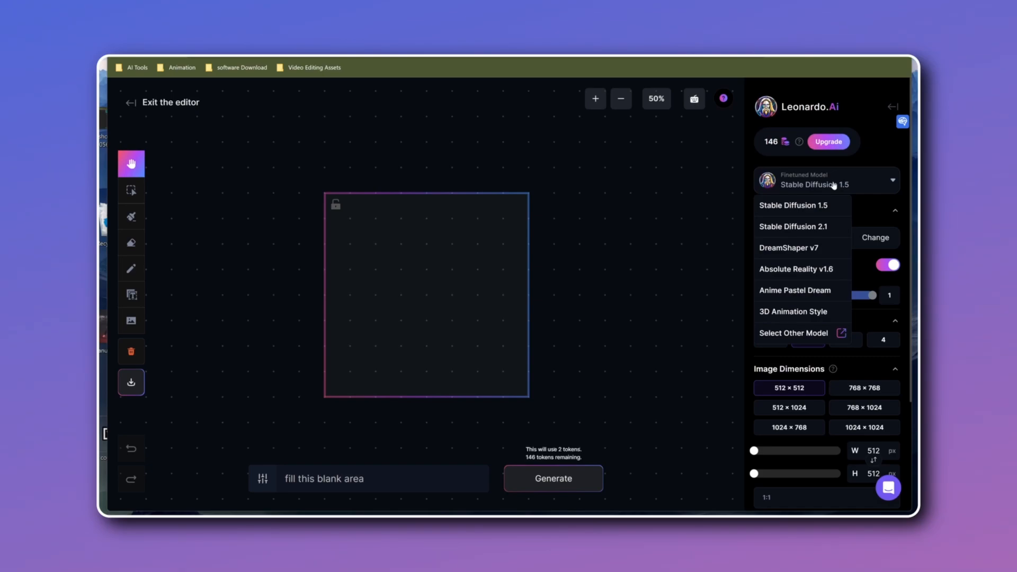
click(788, 188)
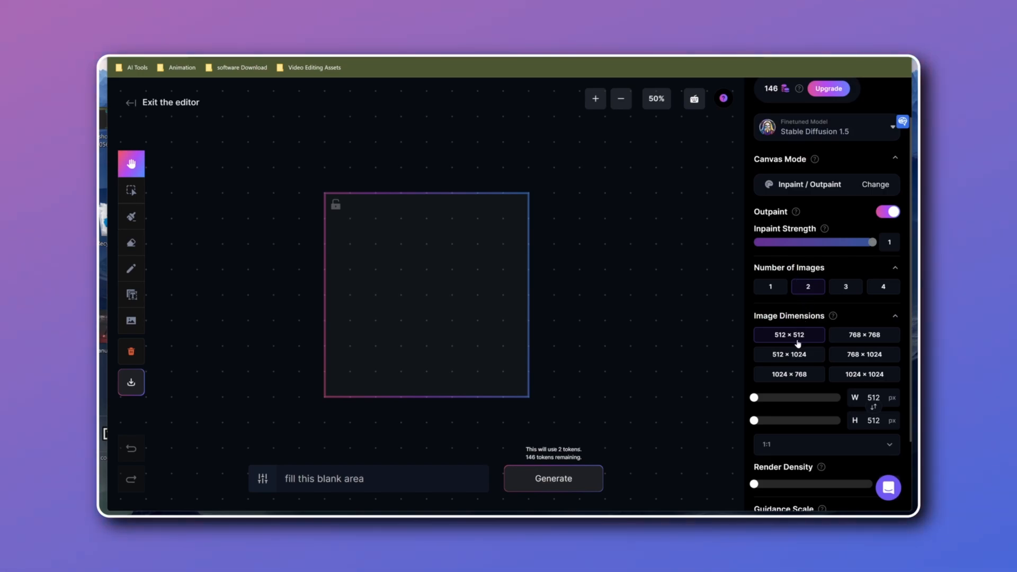
click(850, 374)
scroll(850, 376, down, 2)
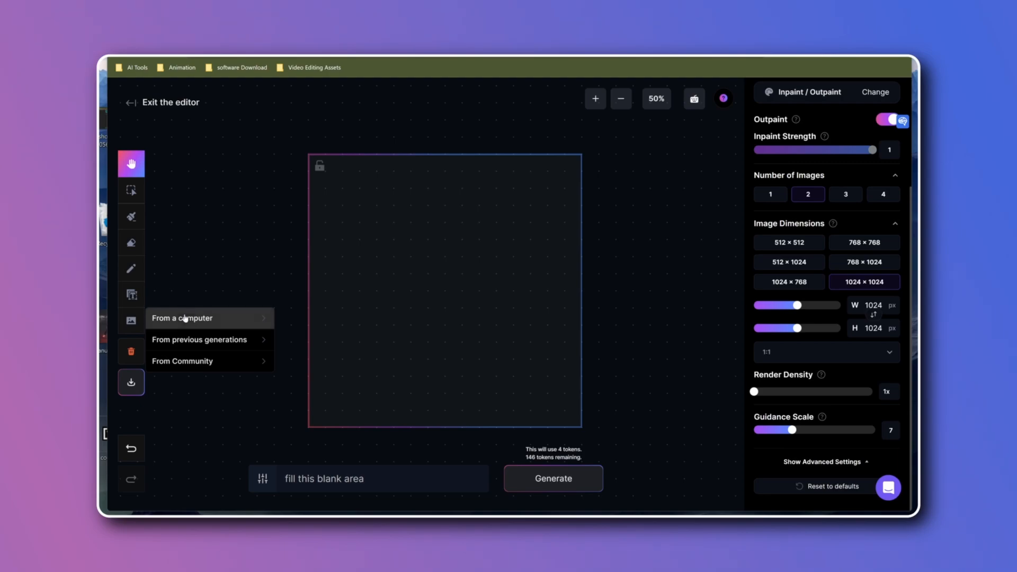
Upload pexels-ulises-balbuena-18854123.jpg from the computer, generate the missing sides with "fill this blank area" and accept the first result
click(185, 318)
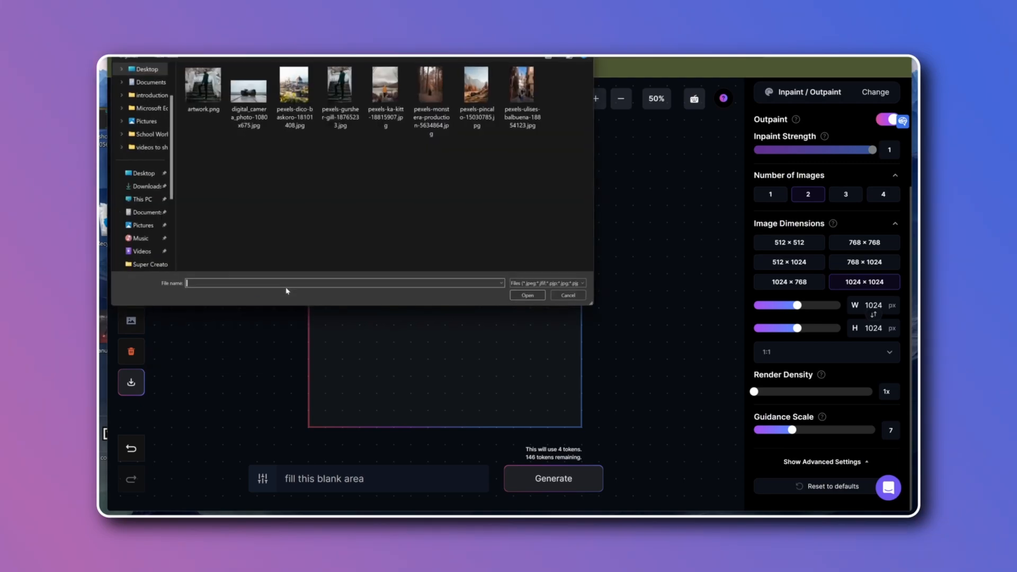
double_click(517, 94)
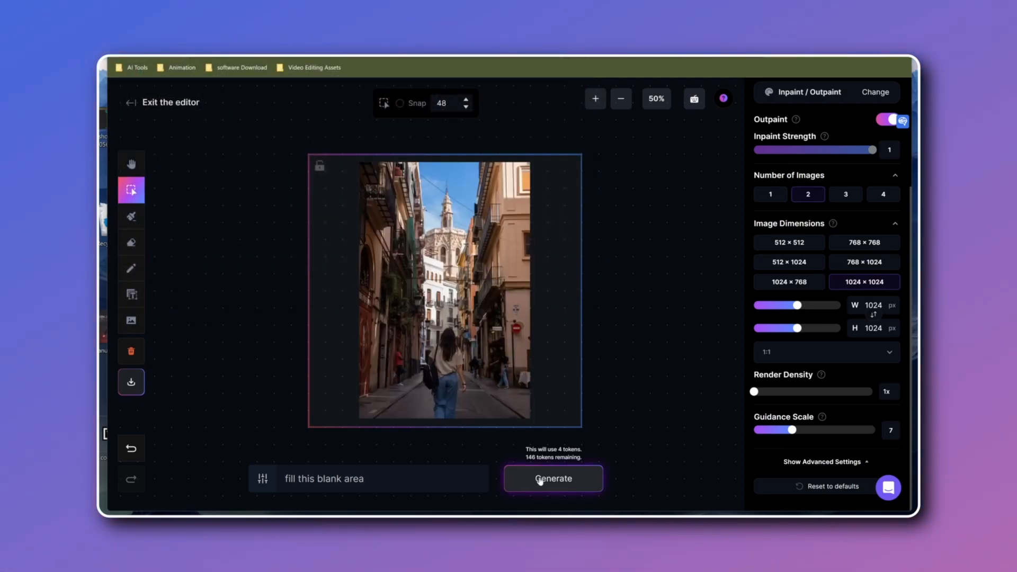
click(554, 478)
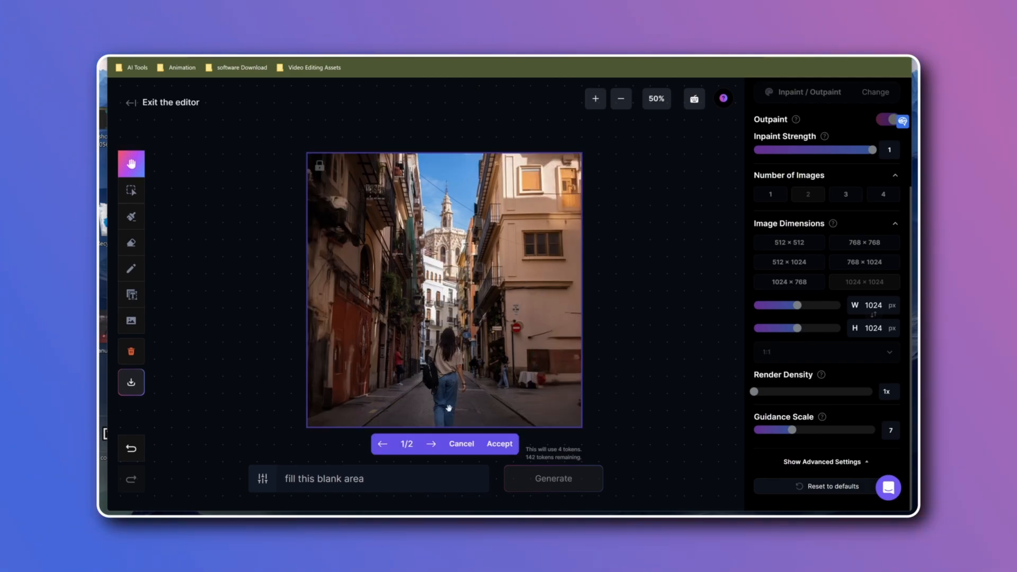
click(494, 446)
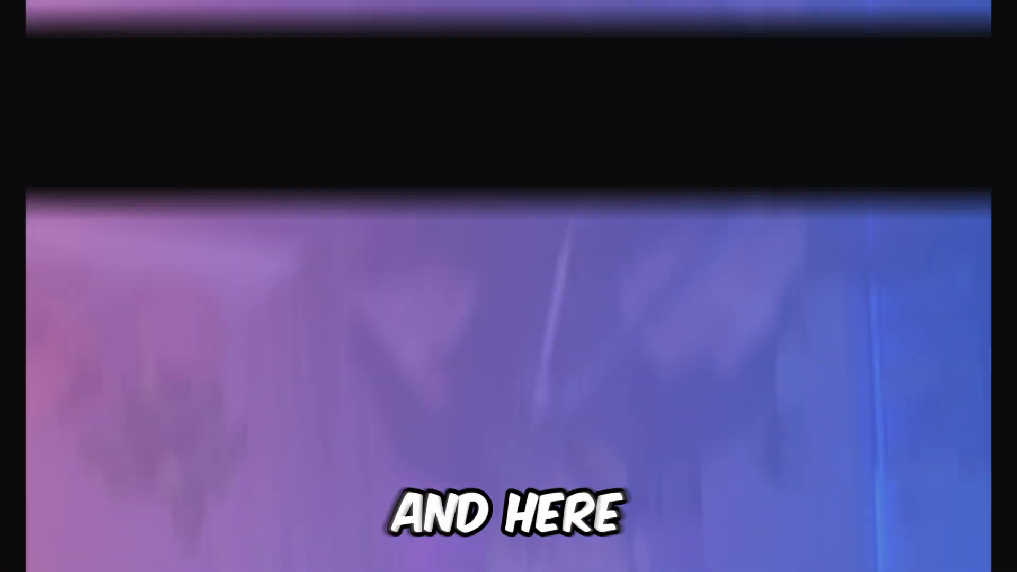